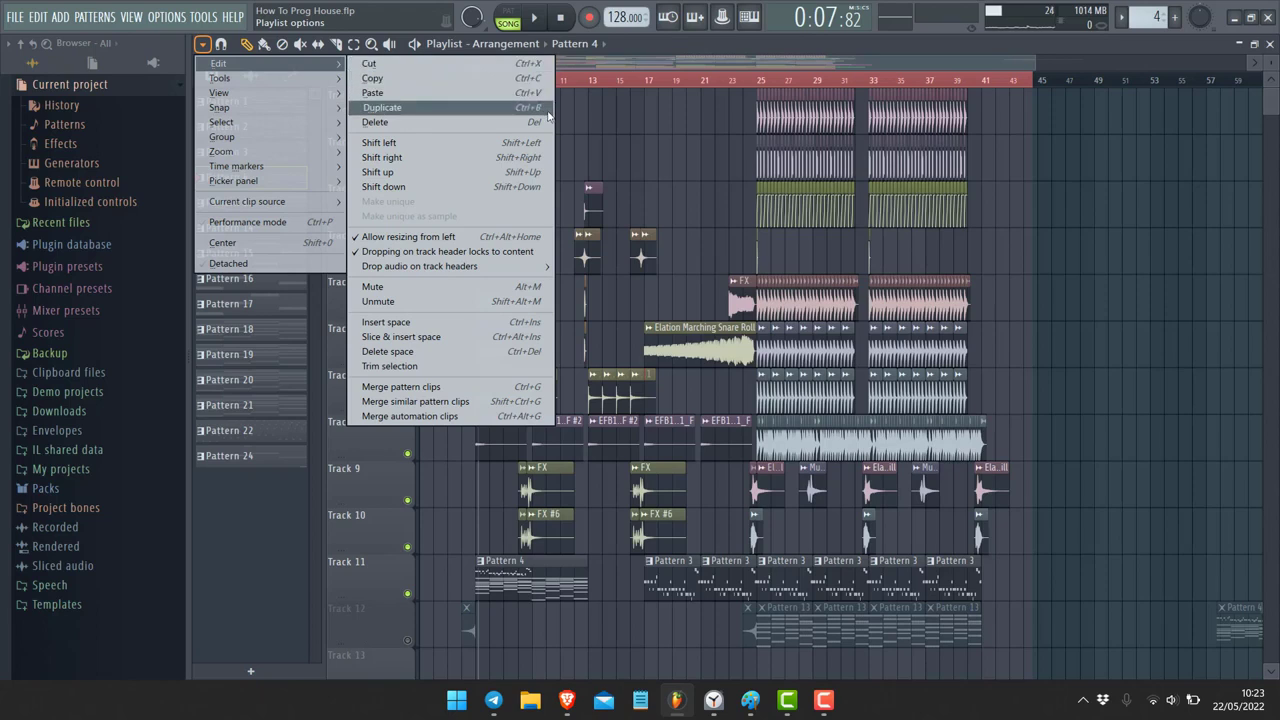
- Cut the short Track 3 clip near bar 13 and paste it at the start of the track
left_click(622, 112)
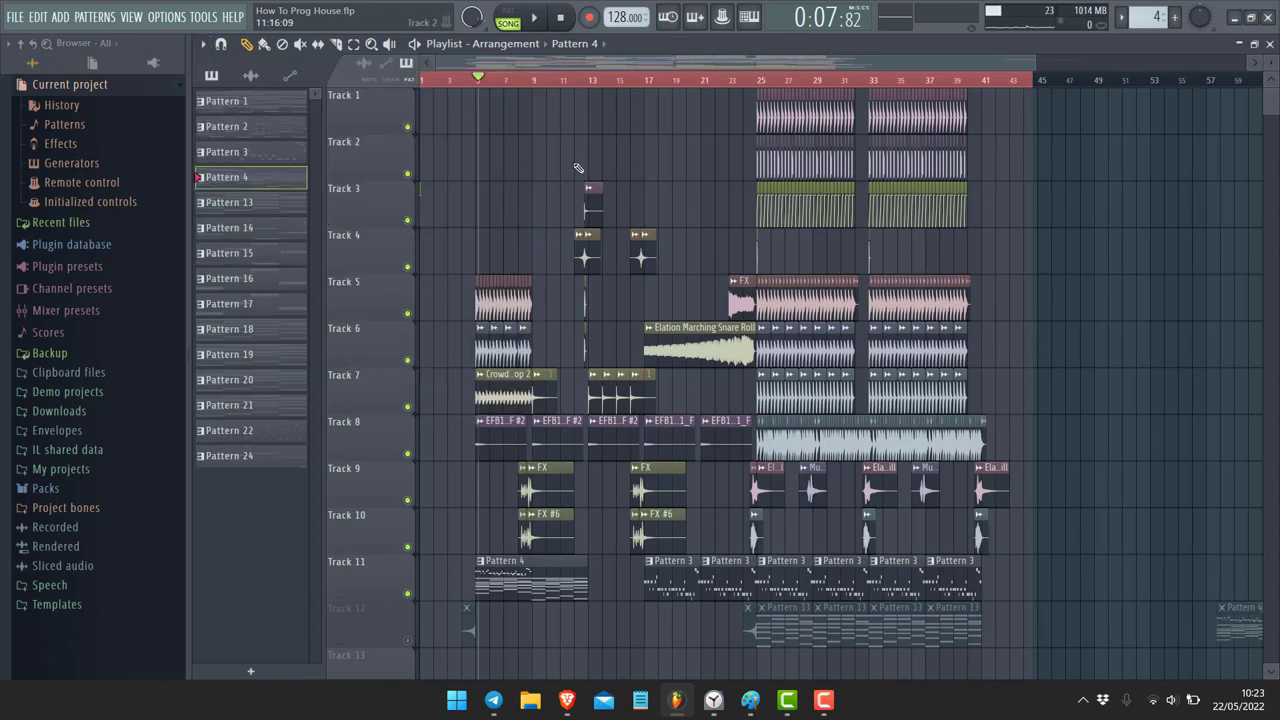
left_click_drag(574, 134, 608, 228)
key("Delete")
key("ctrl+v")
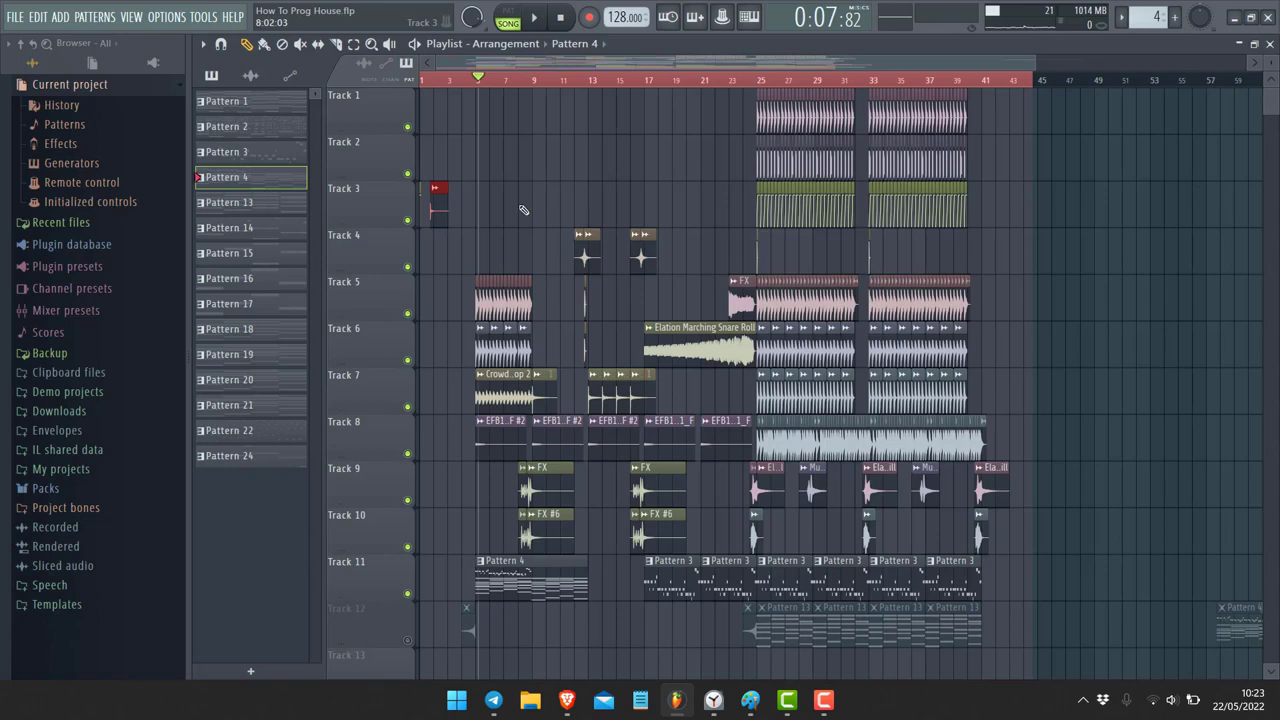
- Delete the pasted Track 3 clip and undo back to before the clip near bar 13 was cut
key("Delete")
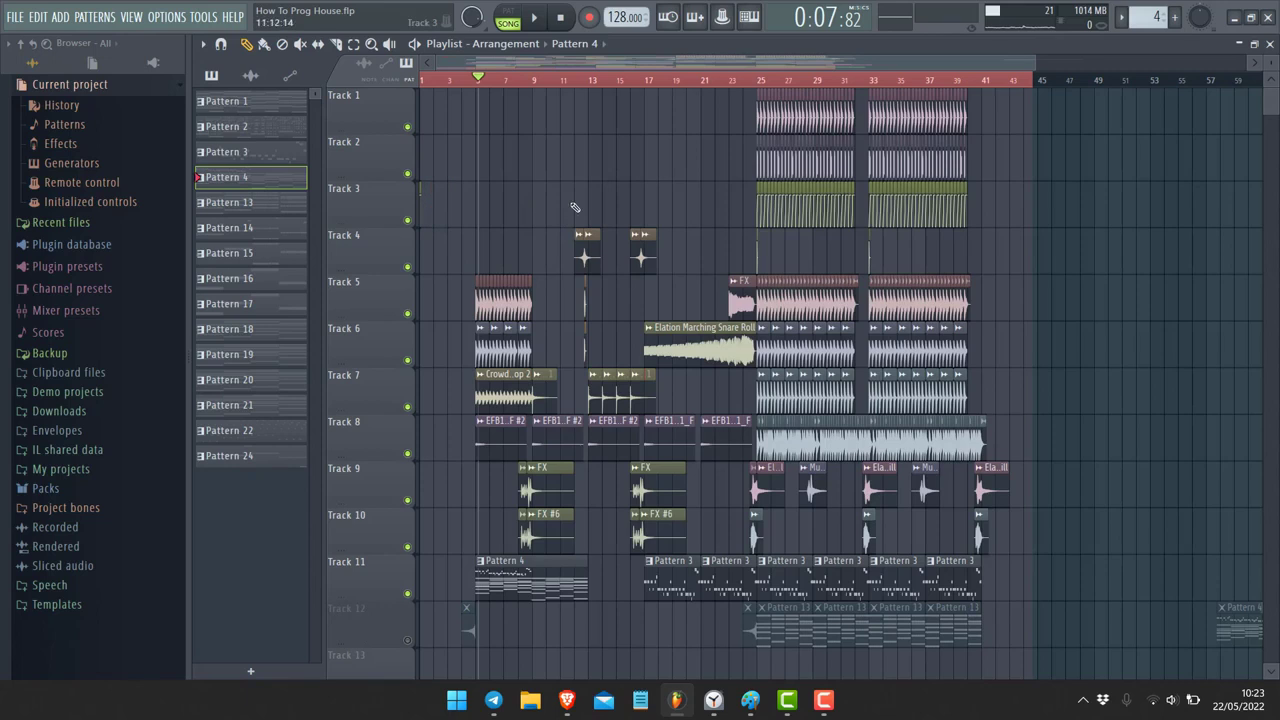
key("ctrl+alt+z")
key("ctrl+alt+z")
key("ctrl+alt+z")
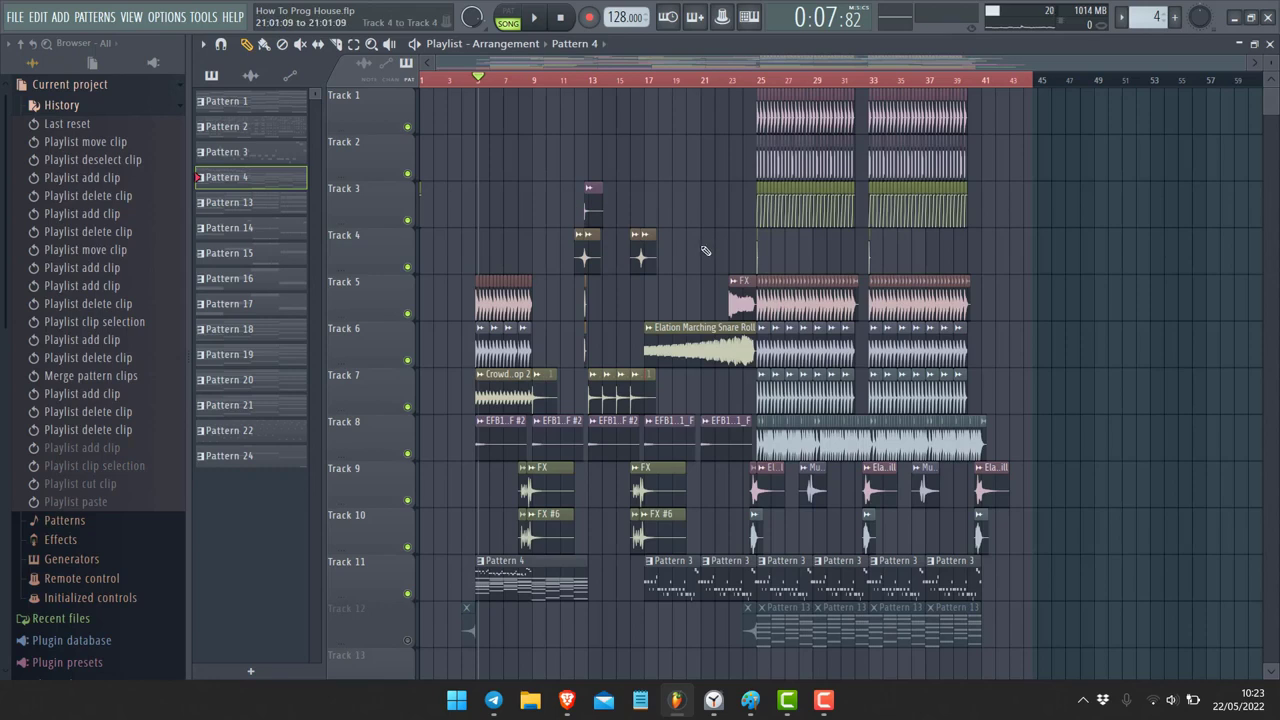
- Copy the Track 4 clip near bar 17, paste it twice at the start of the track, deleting each pasted copy
left_click_drag(702, 229, 643, 272)
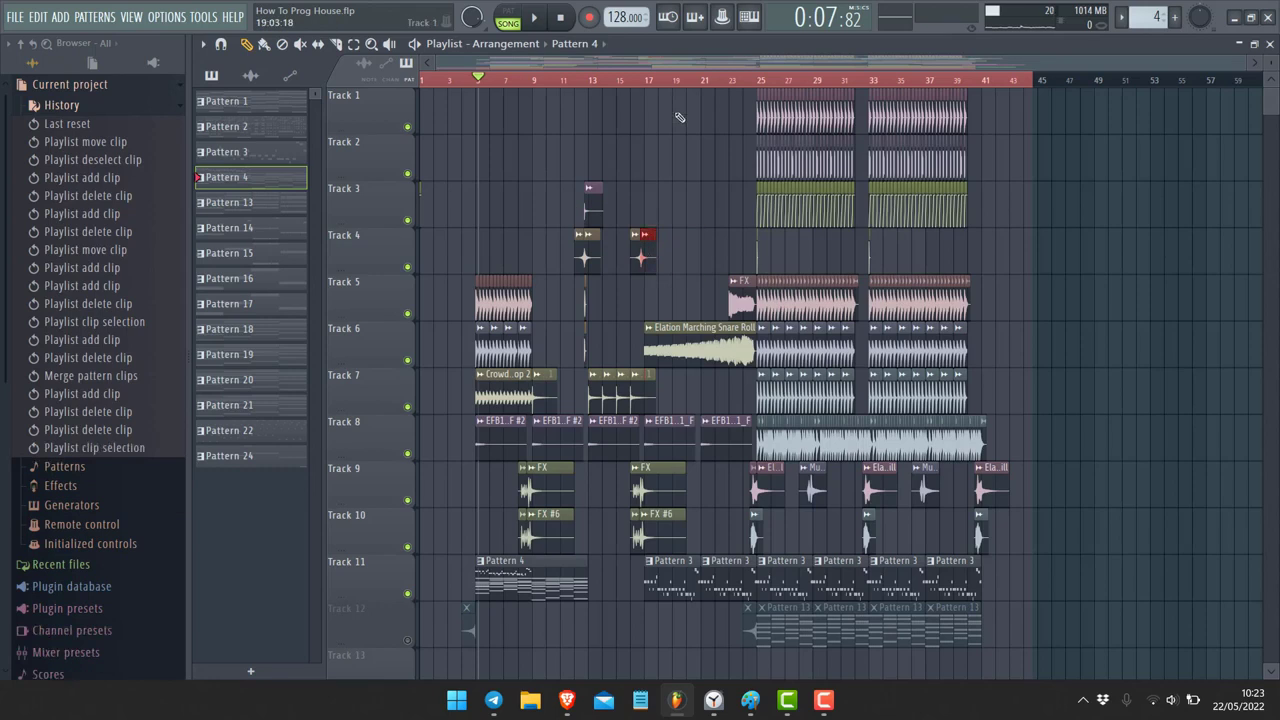
key("ctrl+v")
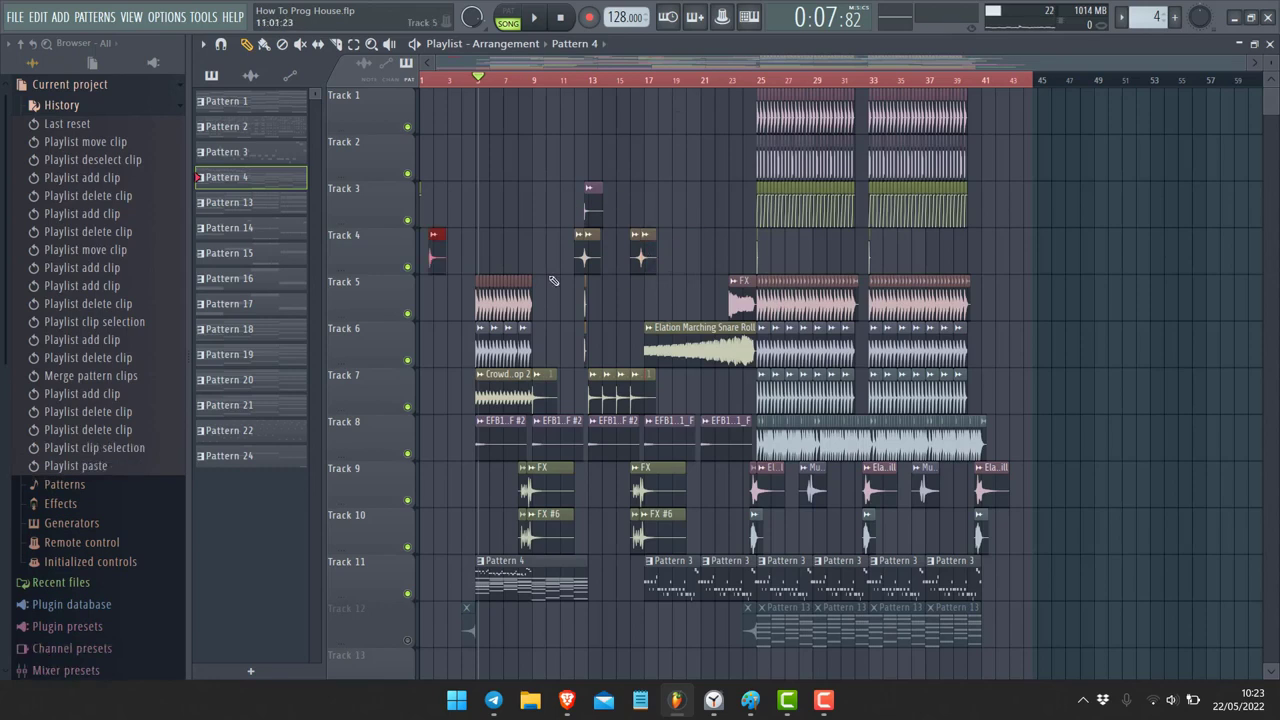
right_click(434, 241)
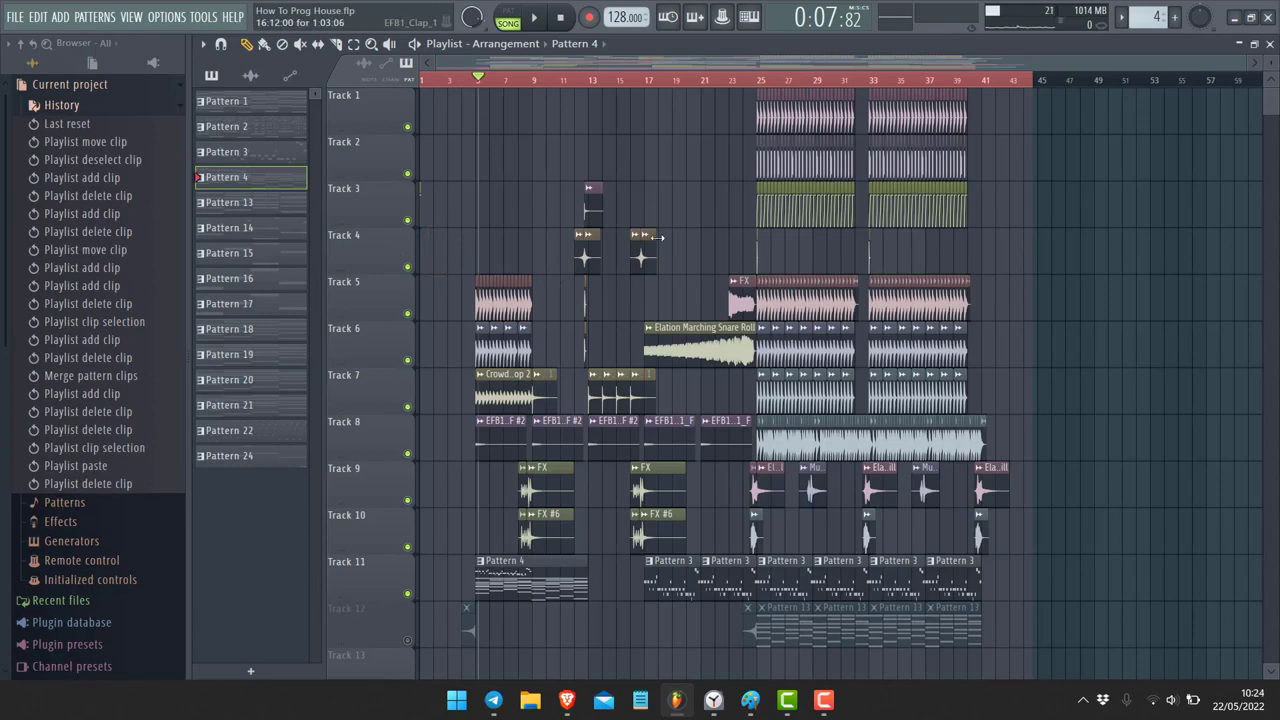
key("ctrl+v")
right_click(435, 248)
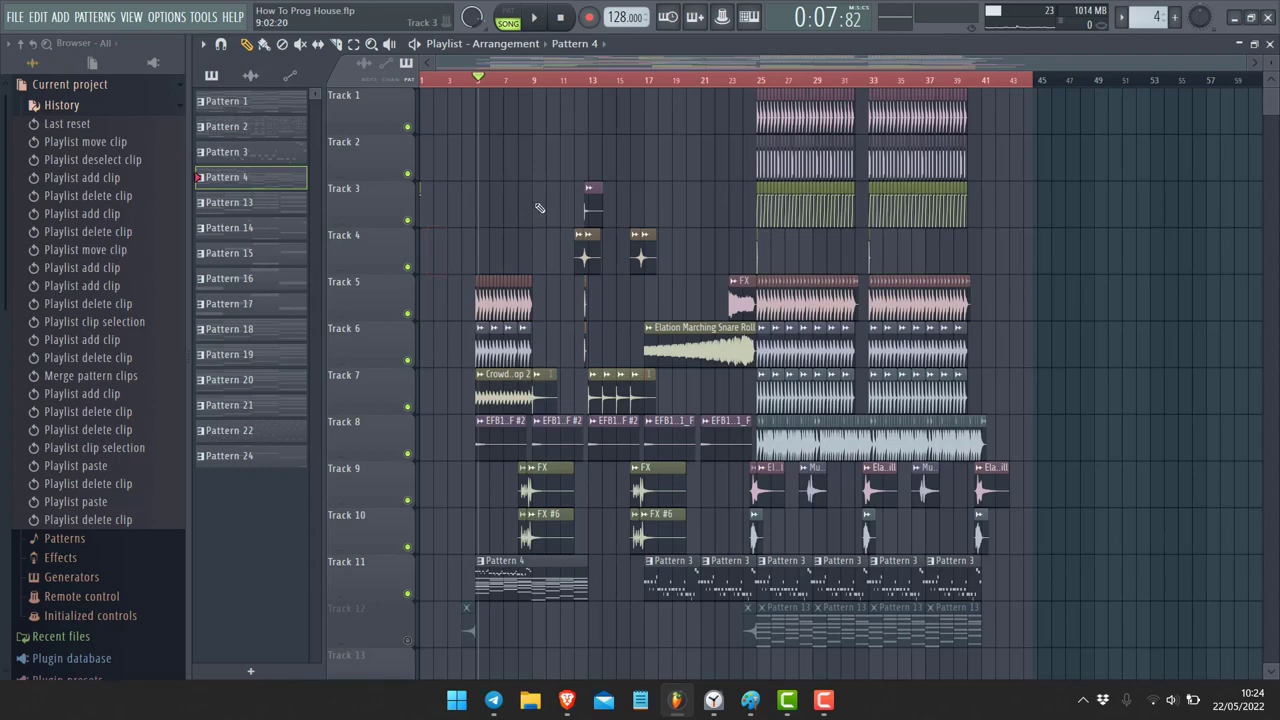
- Delete the short Track 3 clip near bar 13 and undo the deletion
left_click_drag(624, 181, 570, 226)
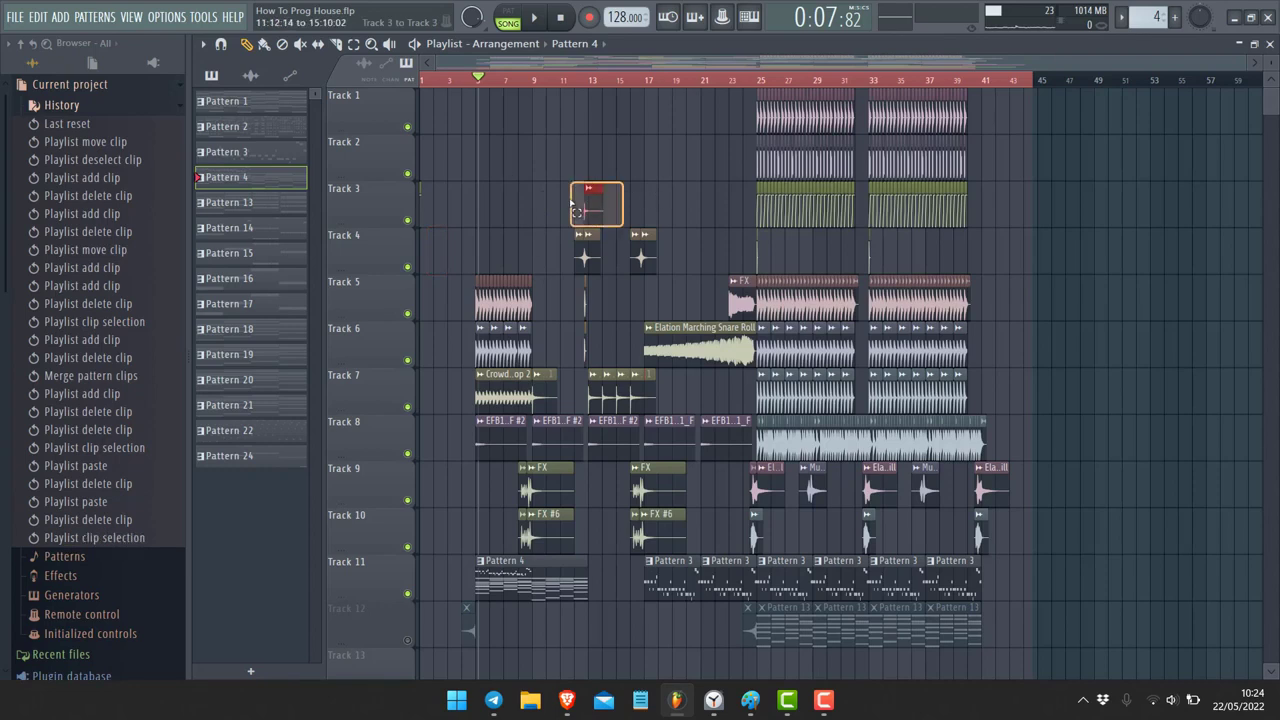
key("Delete")
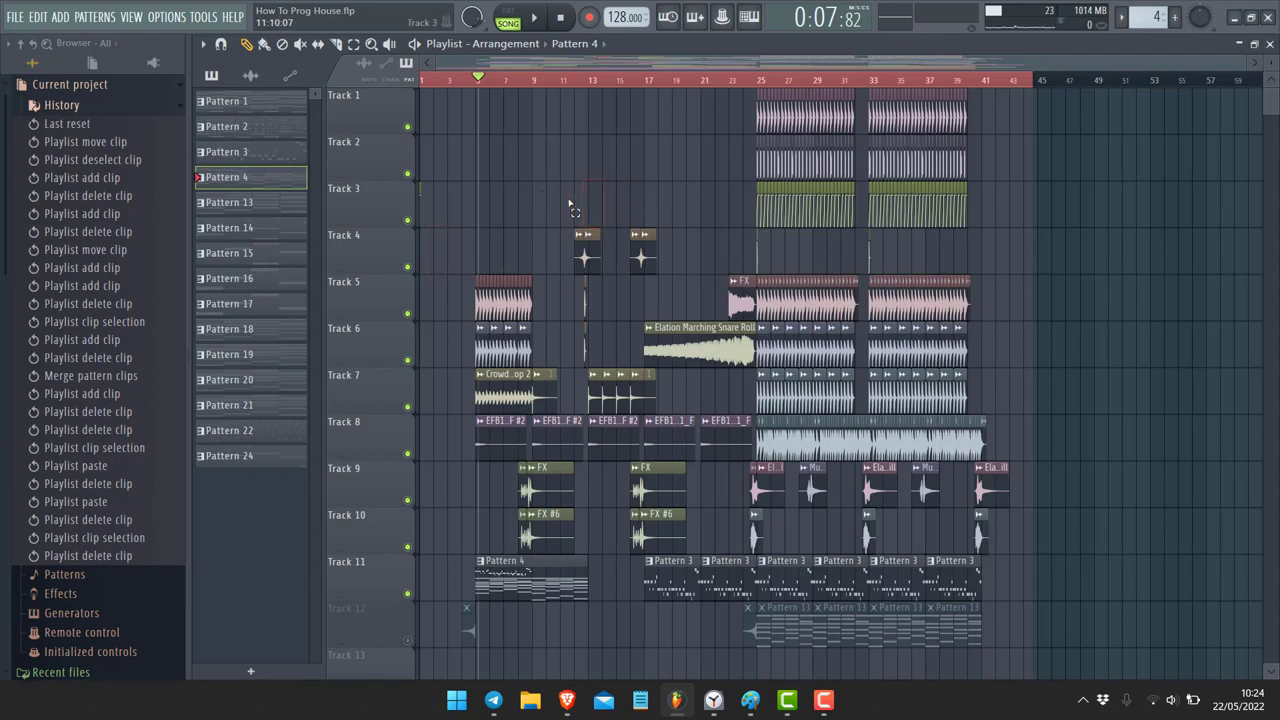
key("ctrl+z")
- Duplicate the short Track 3 clip near bar 13 and undo the duplication
left_click(202, 45)
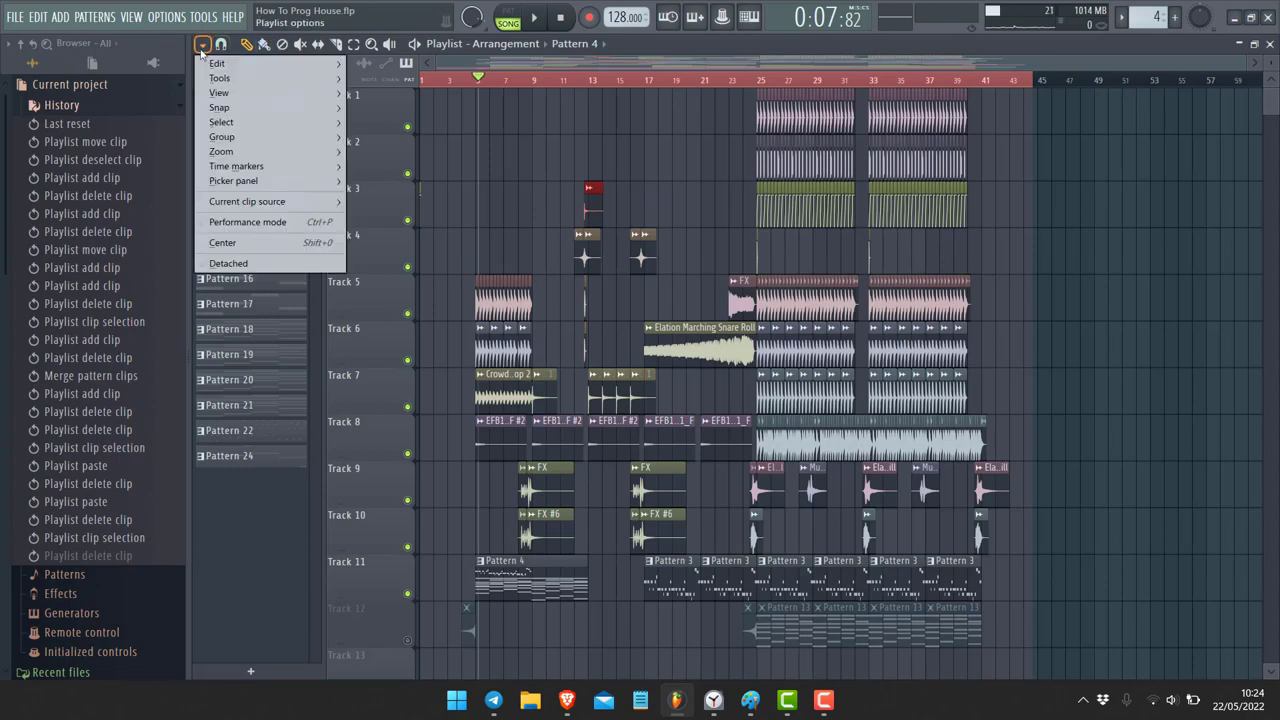
mouse_move(217, 63)
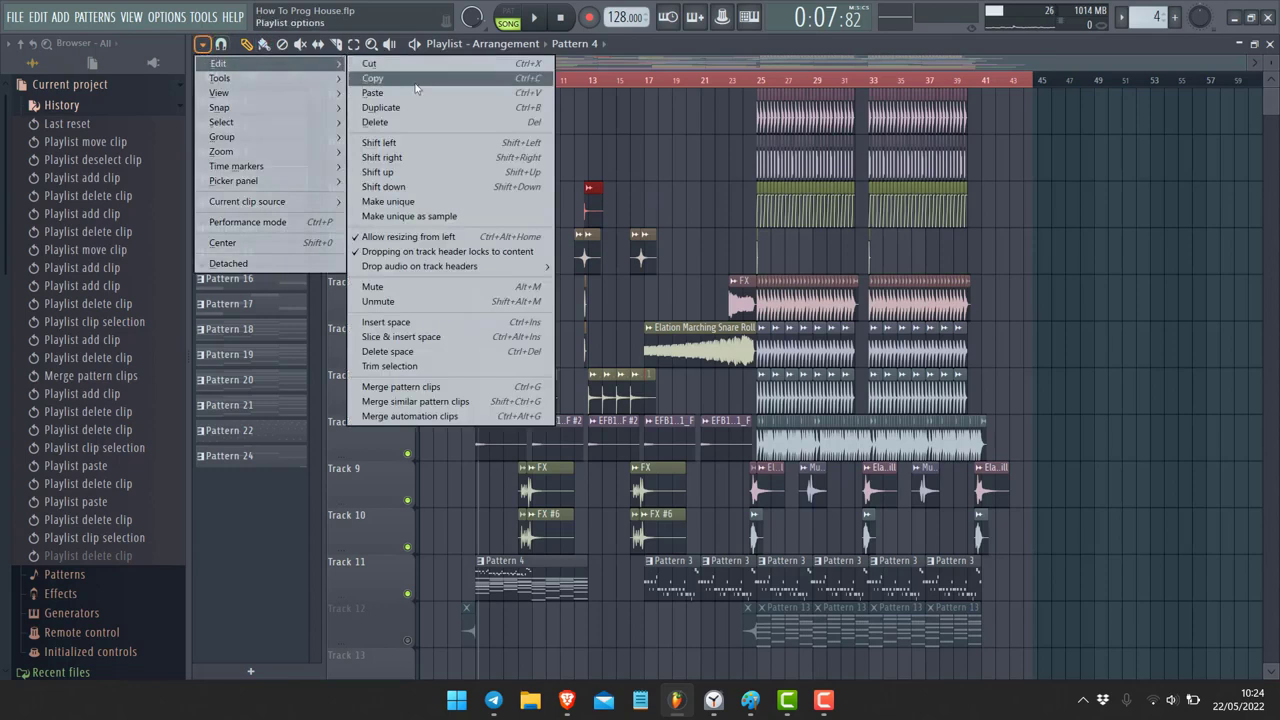
left_click(641, 212)
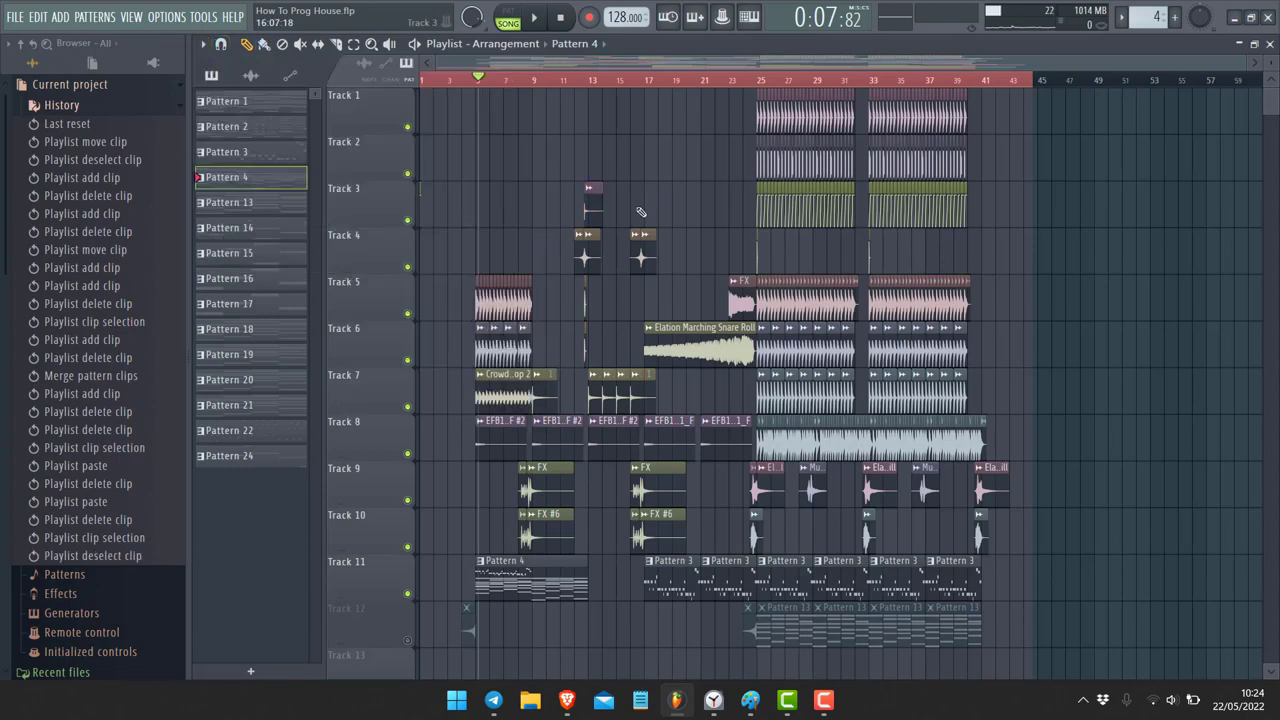
left_click_drag(644, 226, 568, 181)
key("ctrl+b")
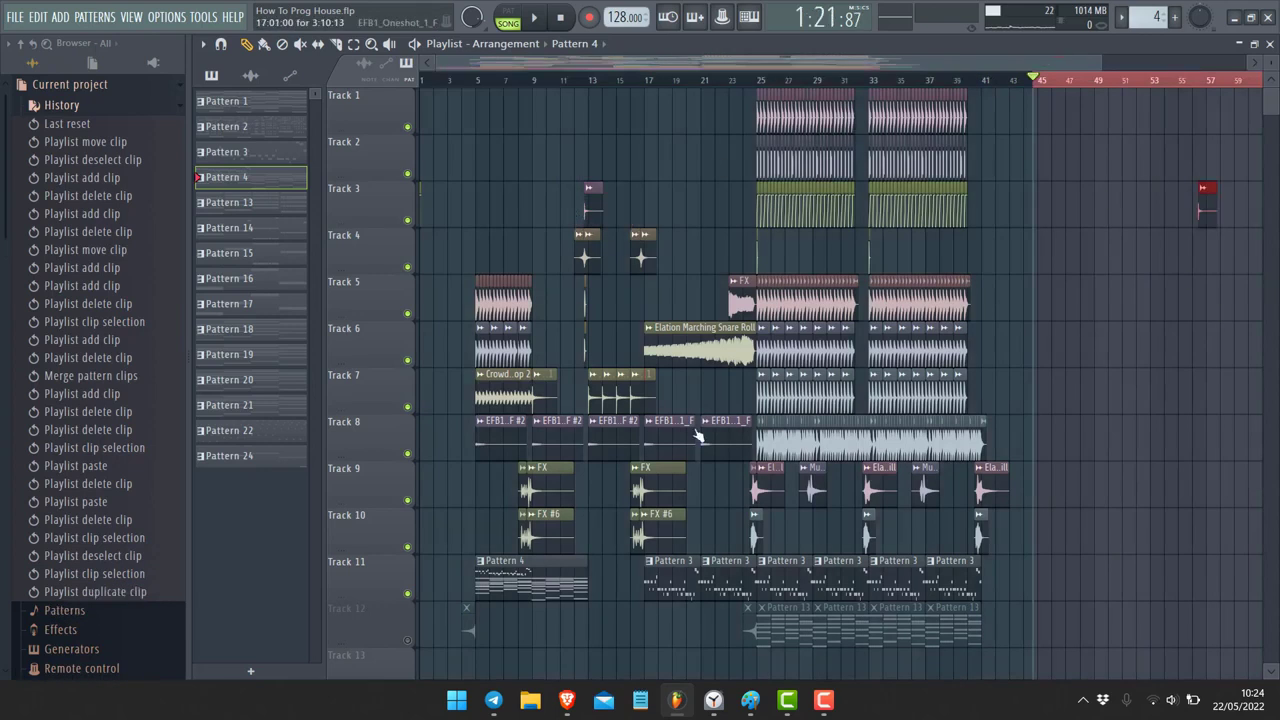
key("ctrl+z")
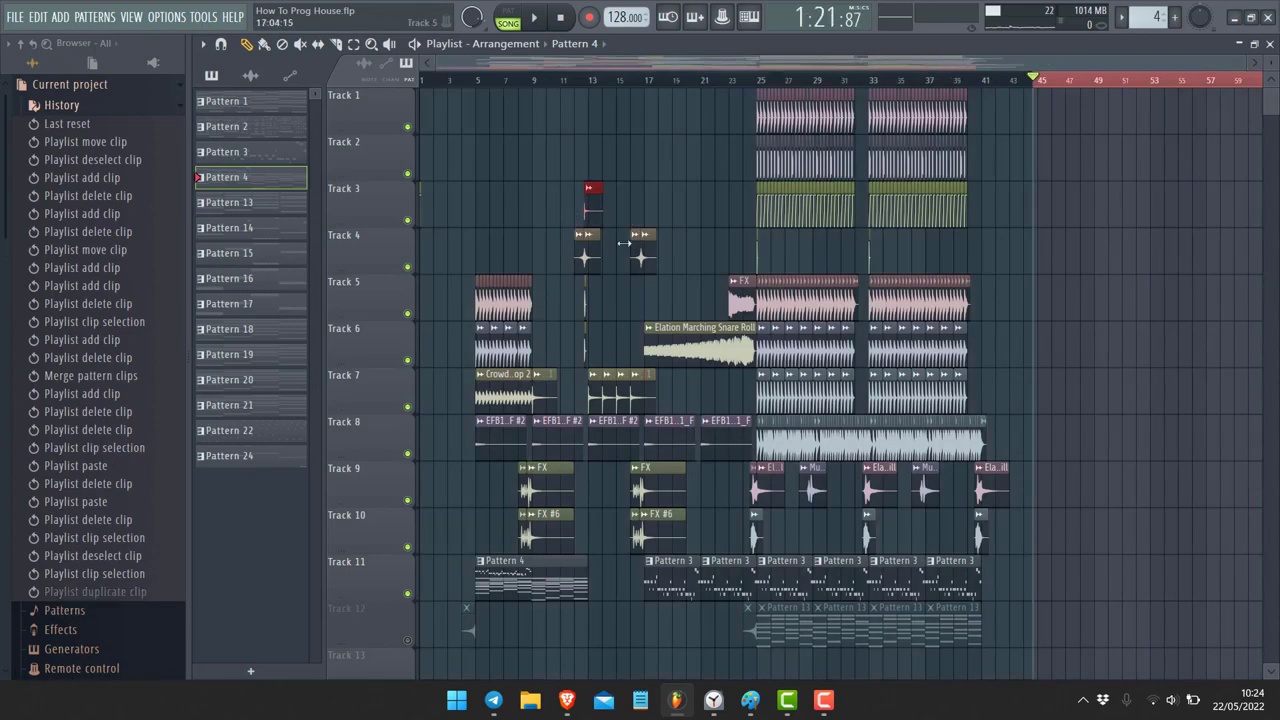
- Set the playhead to about bar 7 and remove the stray Pattern 4 clip placed on Track 2
left_click(503, 82)
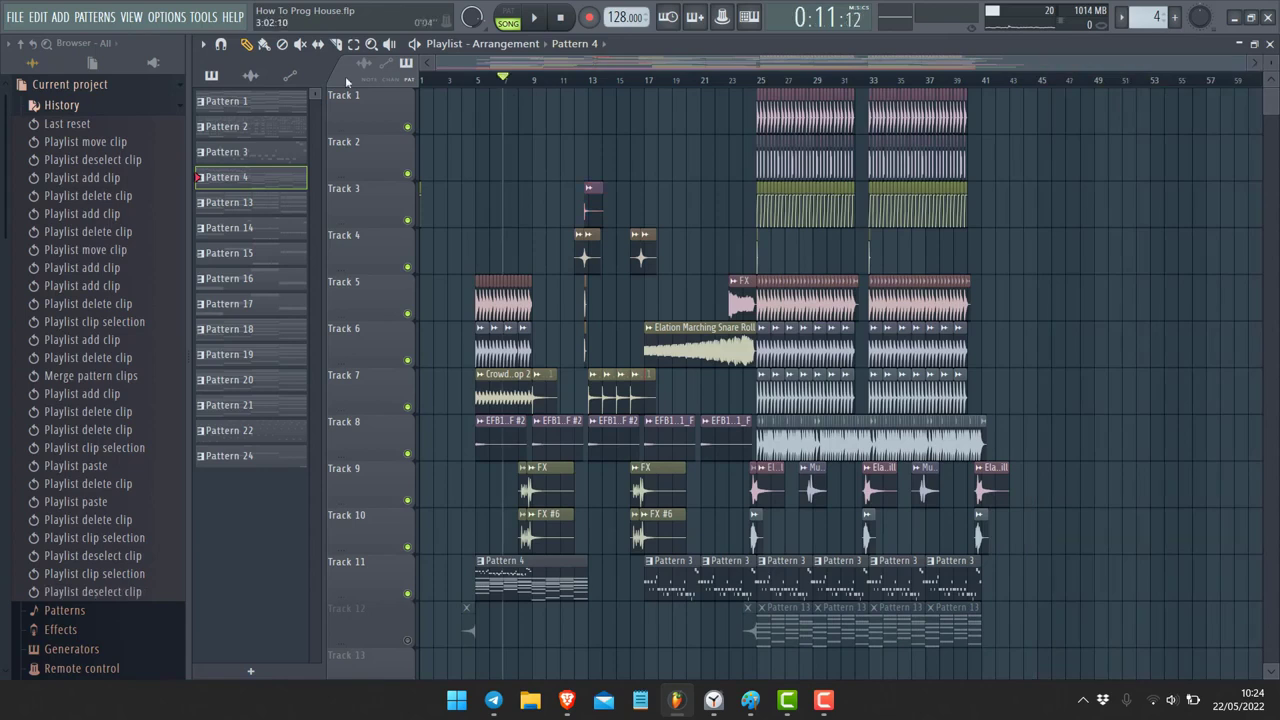
left_click(204, 45)
mouse_move(218, 64)
left_click(679, 168)
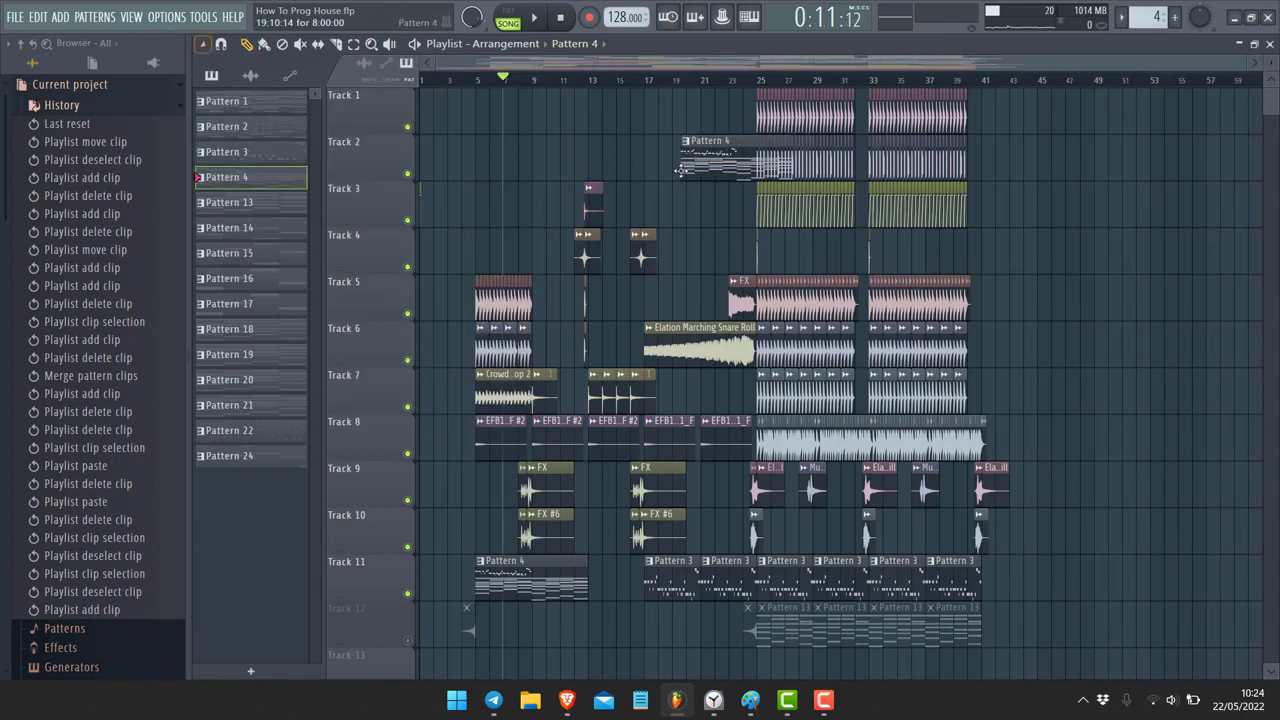
right_click(679, 168)
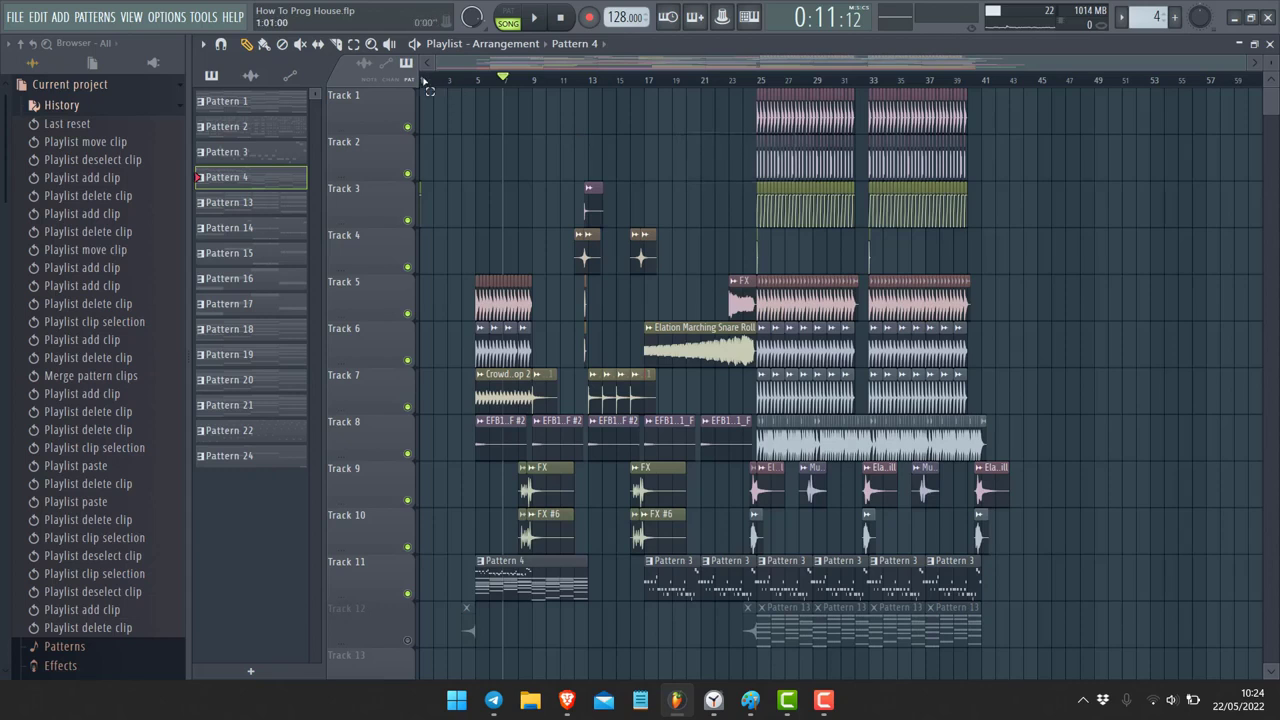
- Select all clips in the time range from bar 1 to about bar 43 and shift them left
left_click_drag(428, 87, 1020, 130)
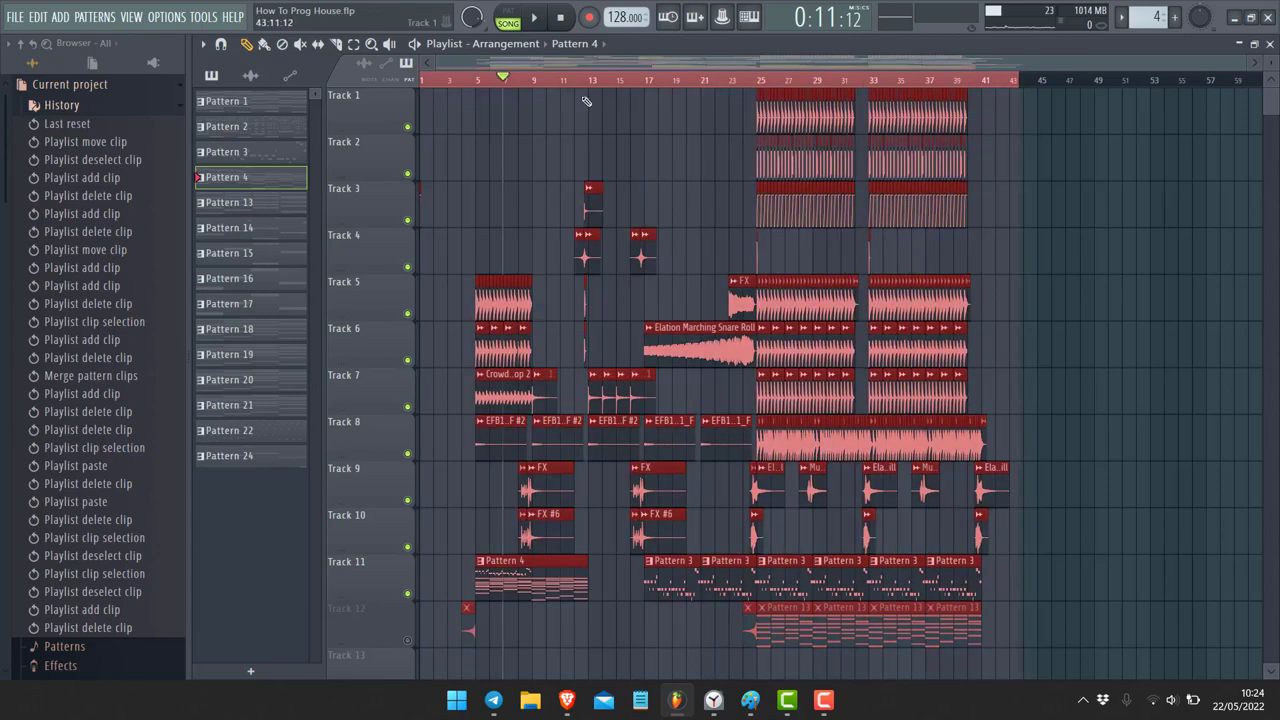
left_click(202, 44)
mouse_move(240, 63)
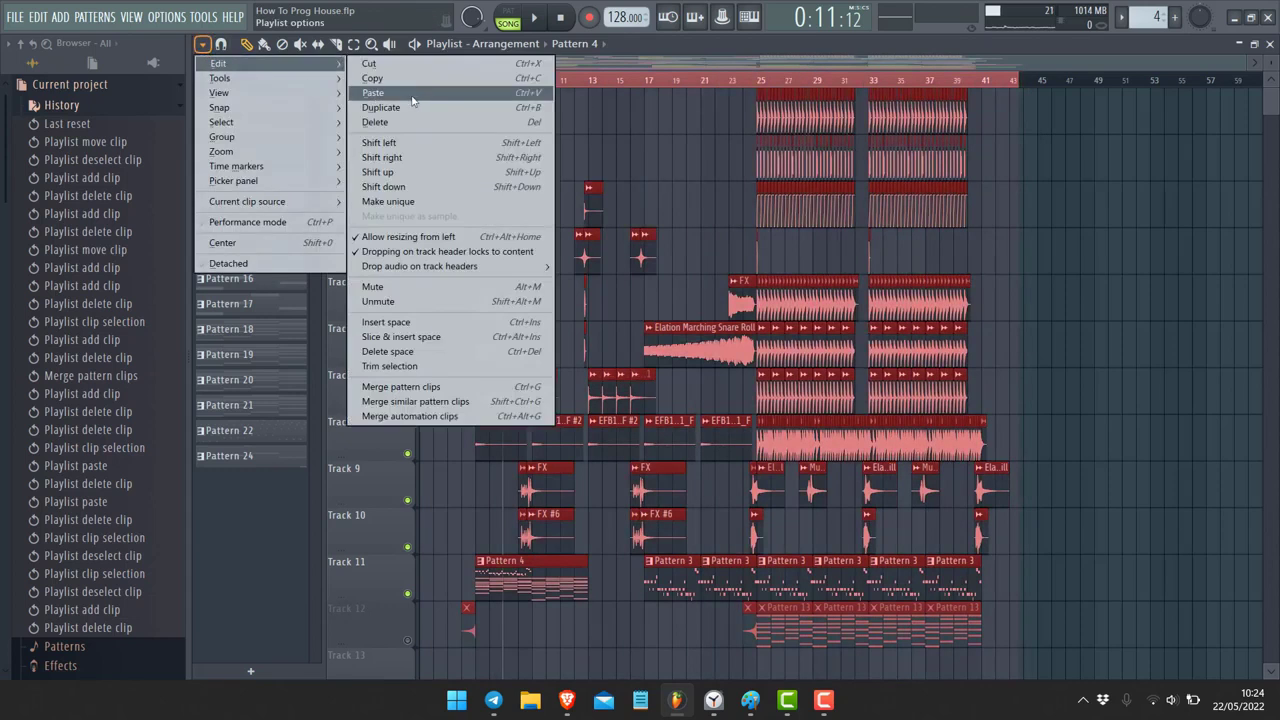
left_click(452, 148)
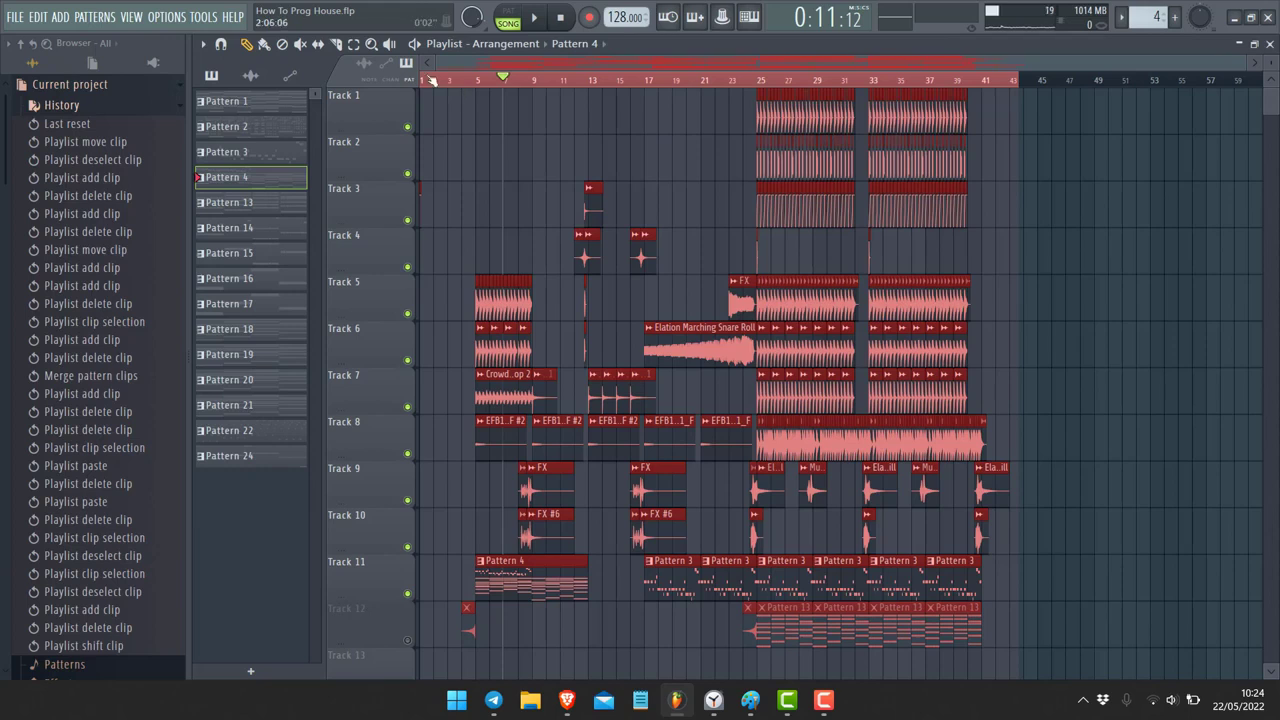
- Place a Pattern 4 clip on Track 4 at about bar 46 and shift only that clip left
left_click(1054, 236)
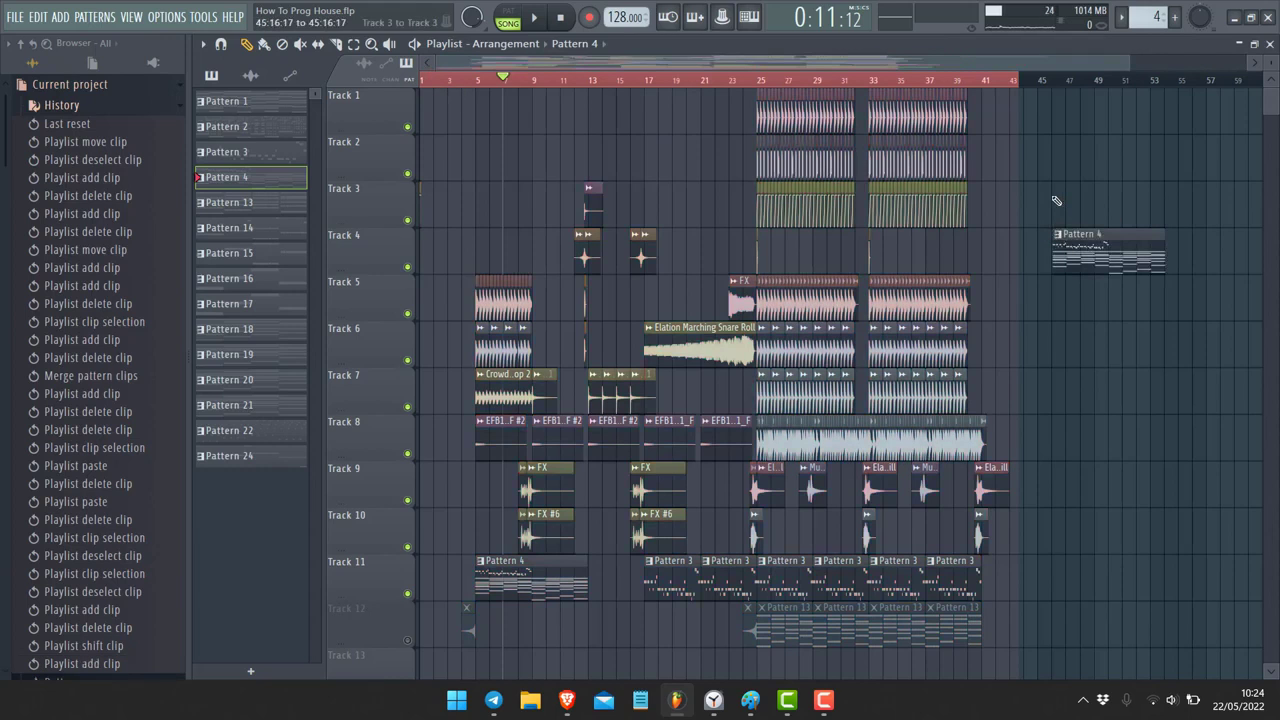
left_click_drag(1055, 184, 1145, 278)
left_click(202, 44)
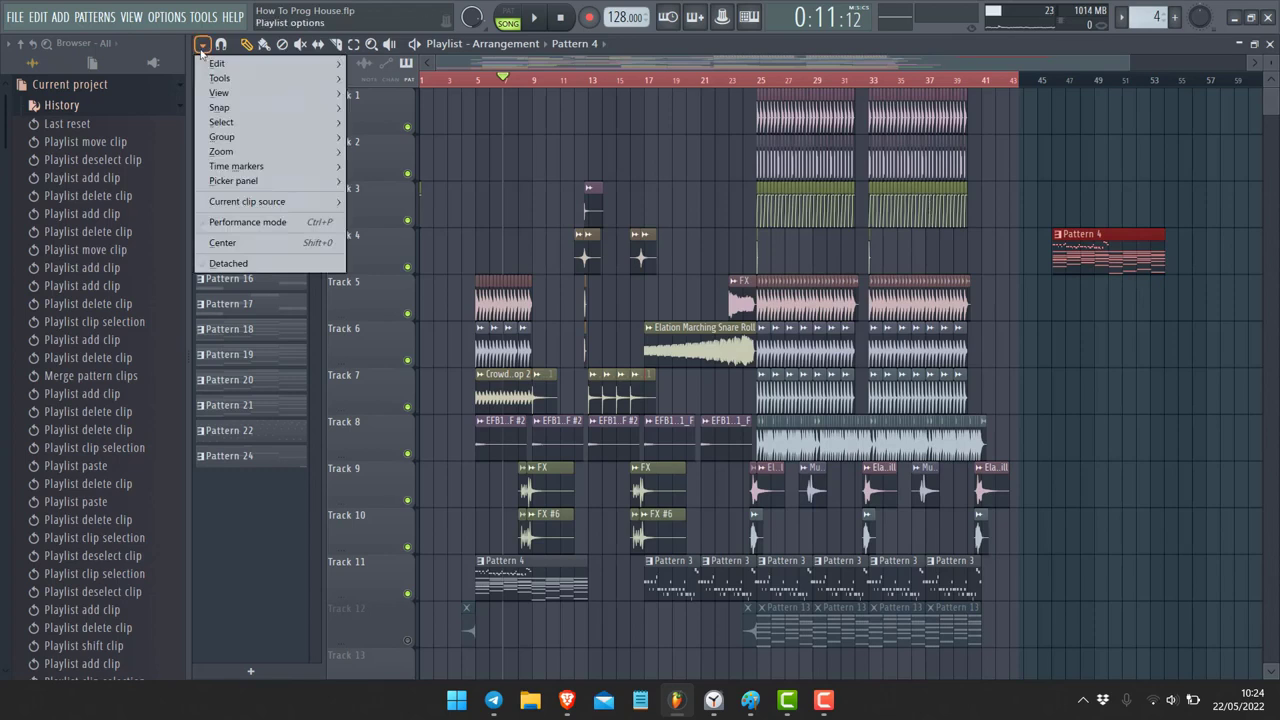
mouse_move(216, 65)
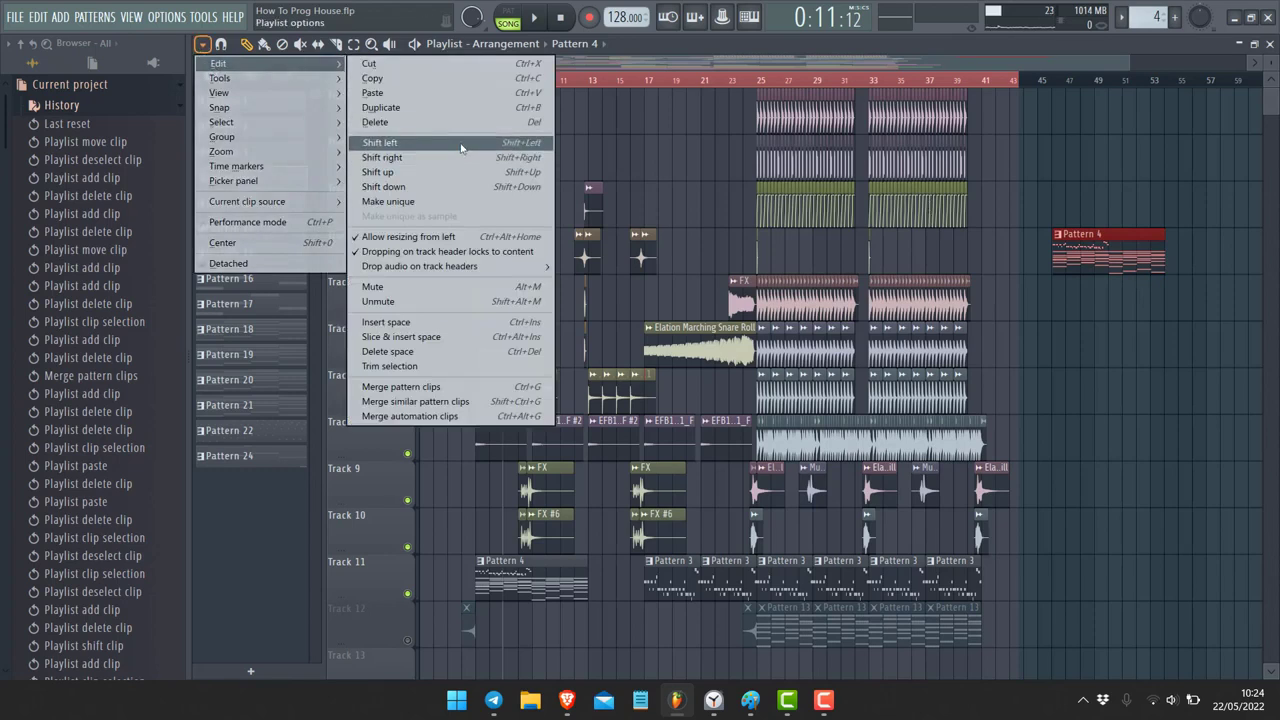
left_click(460, 142)
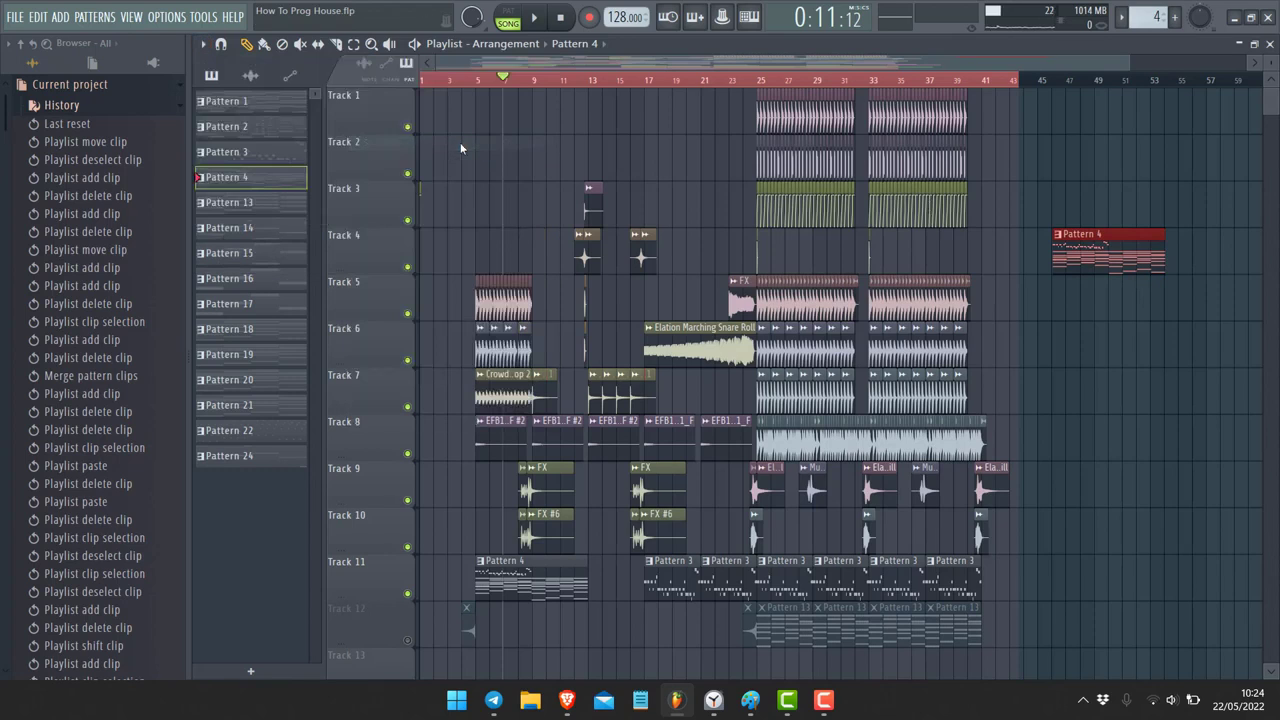
- Shift the new Pattern 4 clip on Track 4 right and move it to start at about bar 44
left_click(202, 44)
mouse_move(218, 64)
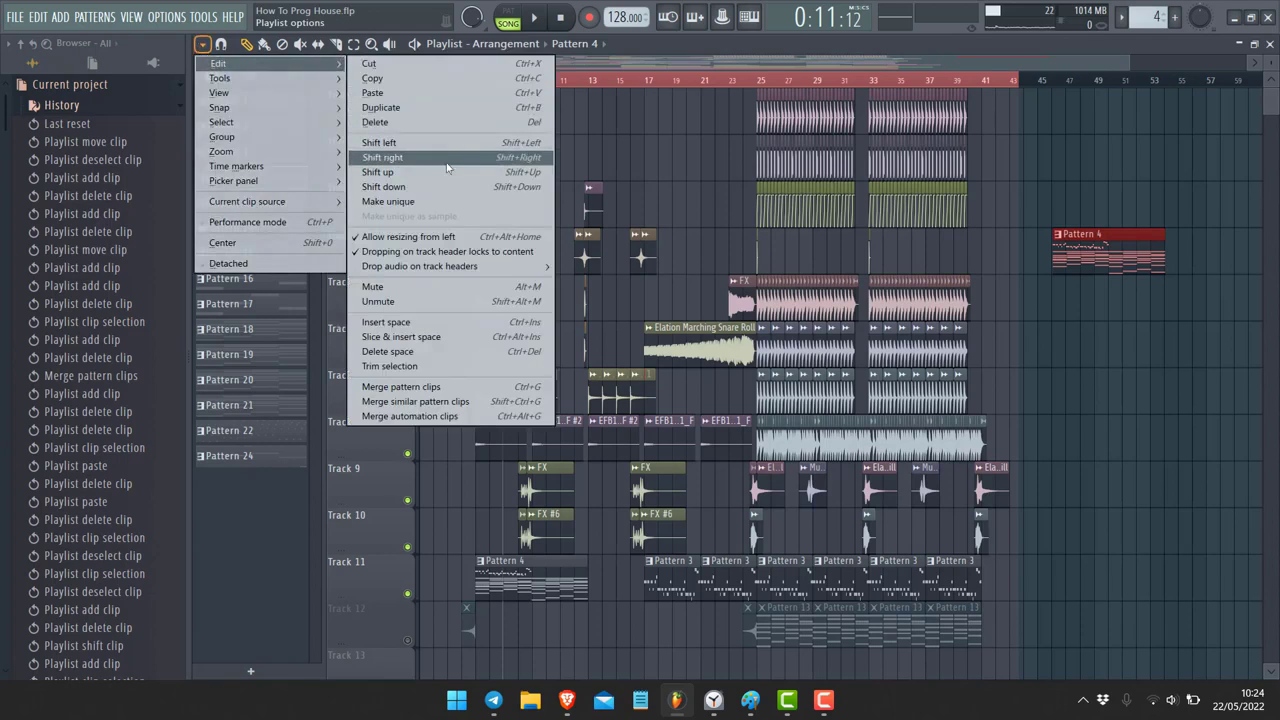
left_click(447, 160)
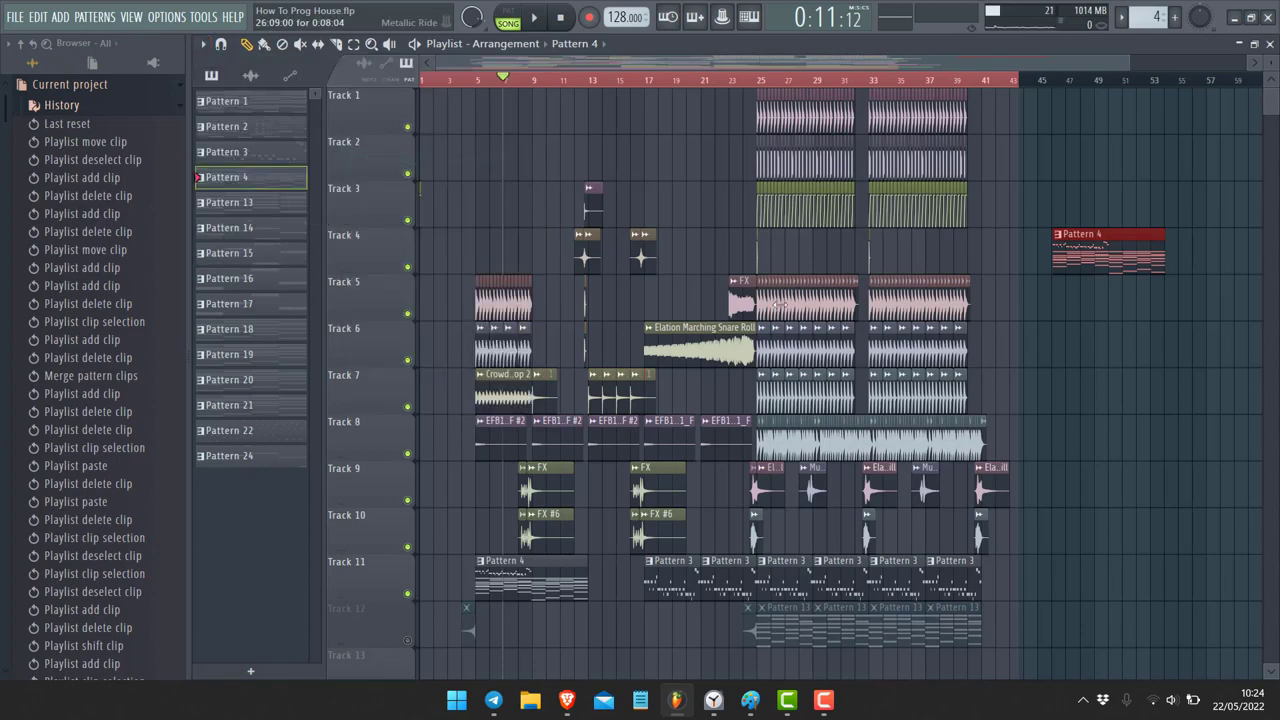
mouse_move(1076, 258)
left_mouse_down()
mouse_move(1200, 277)
mouse_move(1053, 268)
left_mouse_up()
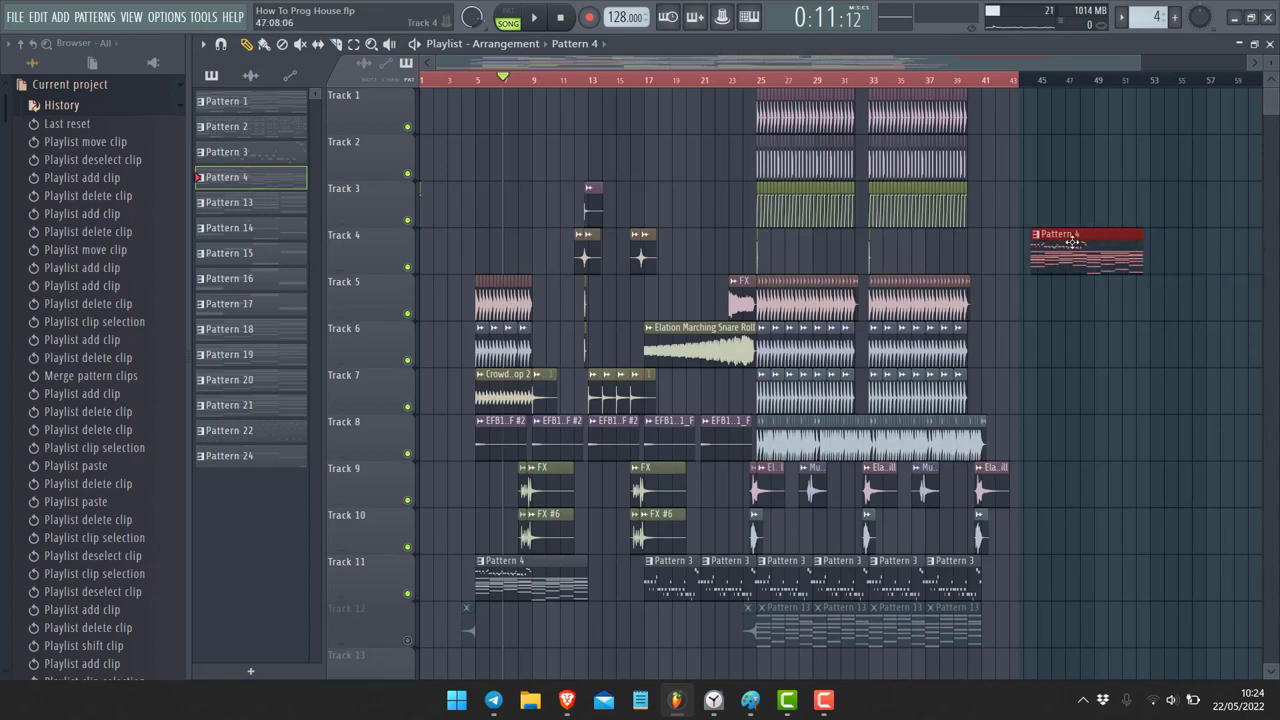
- Shift the selected Pattern 4 clip up from Track 4 to Track 3
left_click(203, 44)
left_click(221, 44)
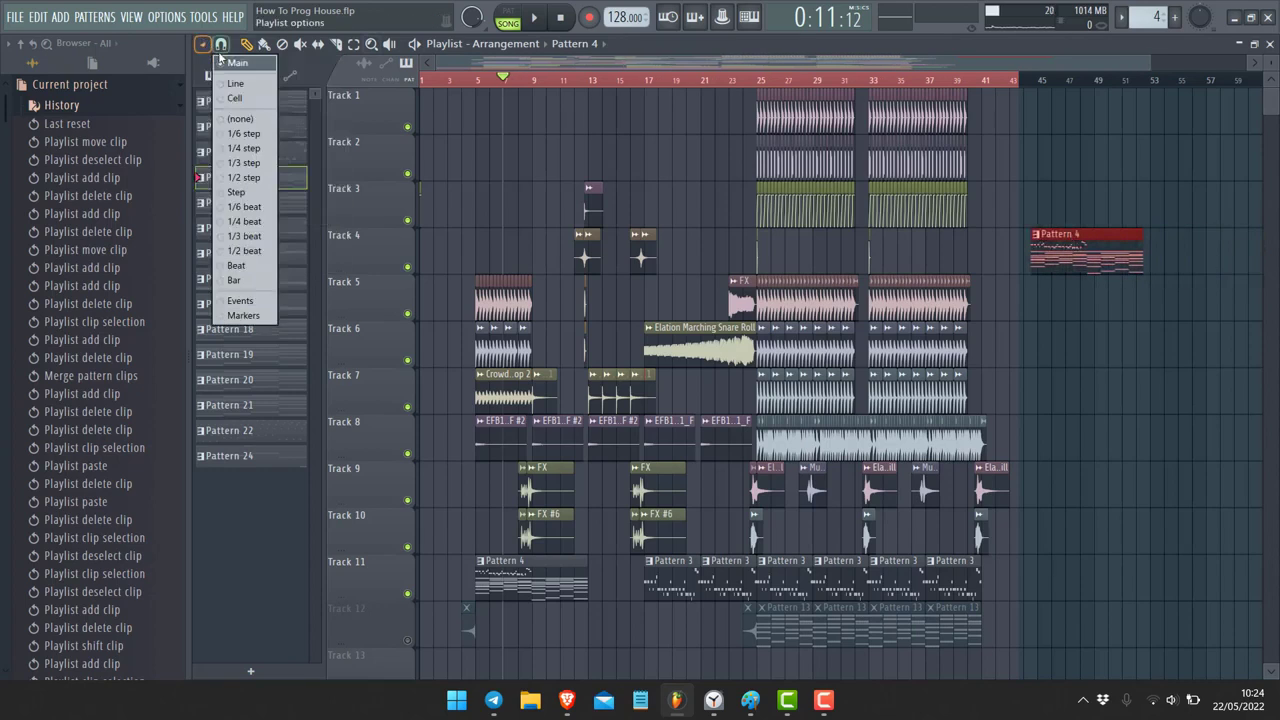
left_click(203, 44)
mouse_move(222, 63)
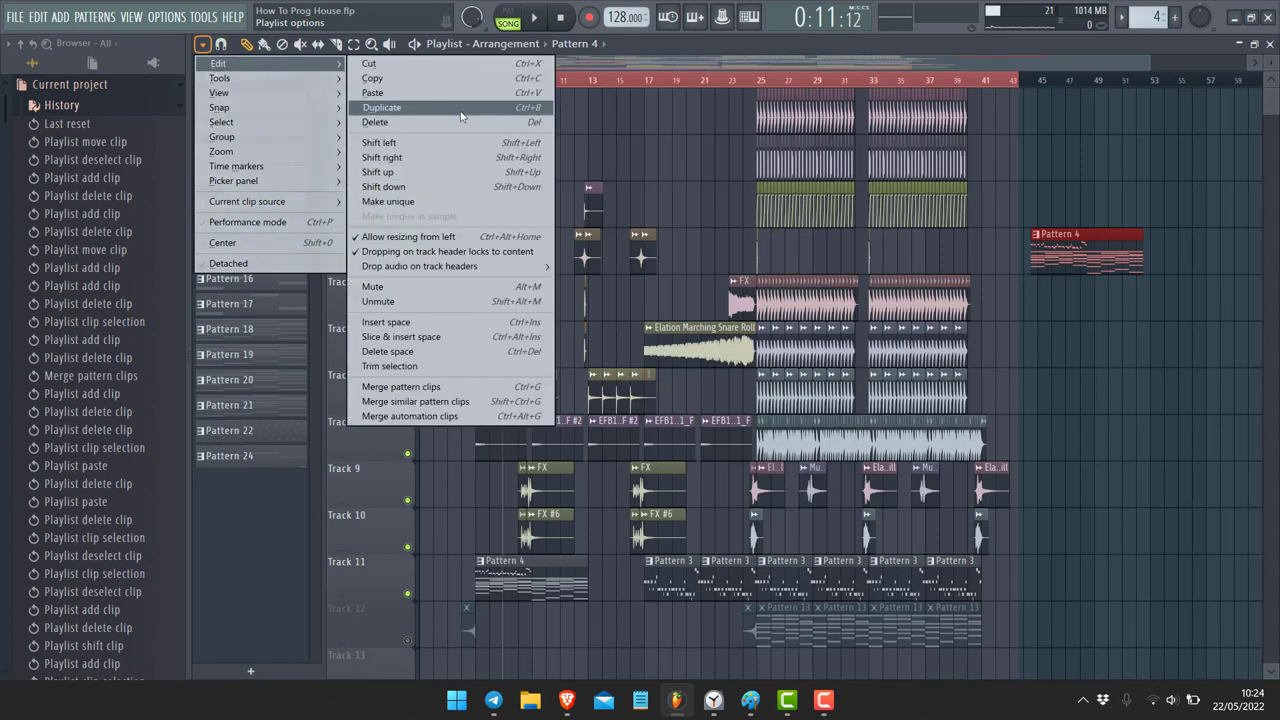
left_click(433, 174)
- Shift the selected Pattern 4 clip down from Track 3 to Track 4
left_click(203, 45)
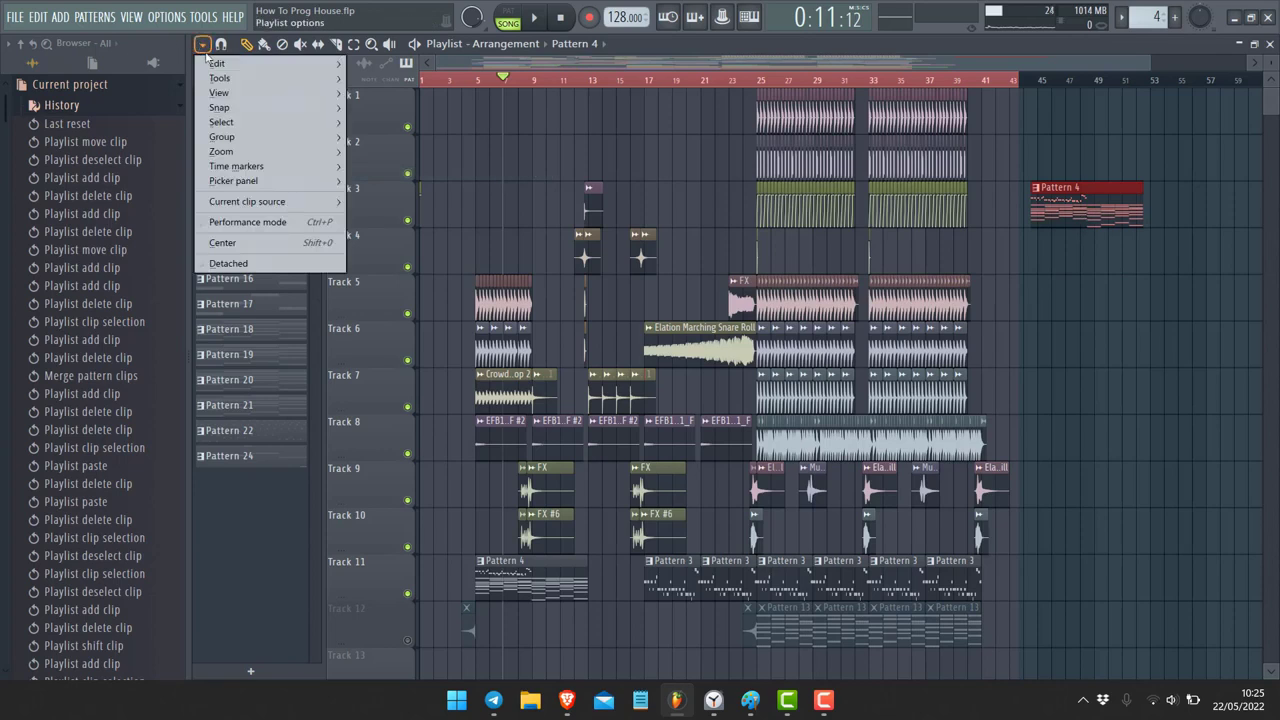
mouse_move(217, 63)
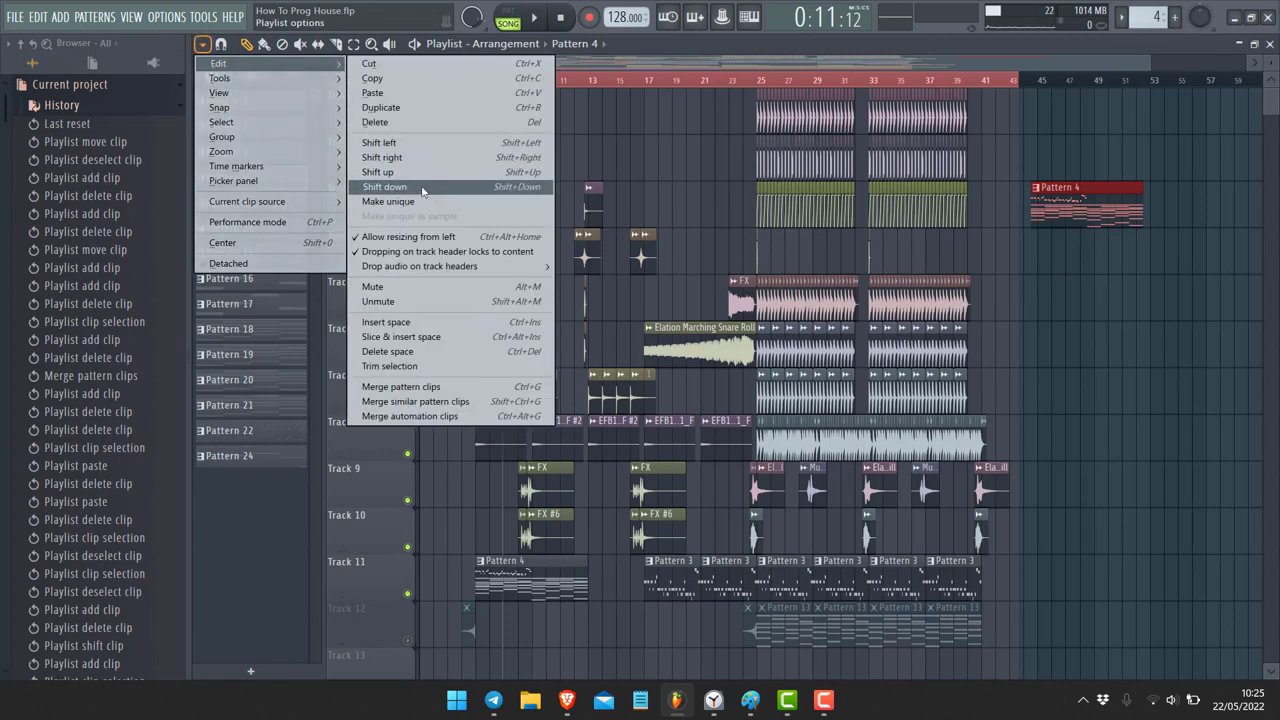
left_click(421, 188)
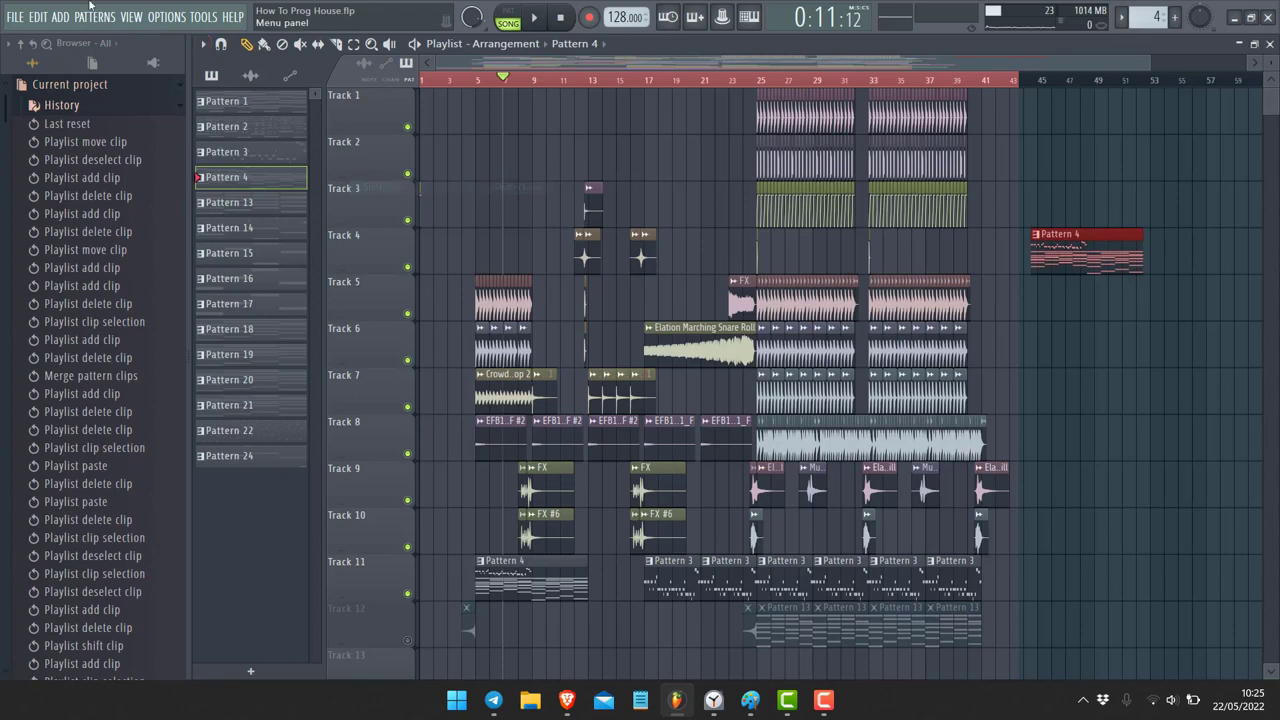
- Make the selected Pattern 4 clip on Track 4 unique
left_click(203, 46)
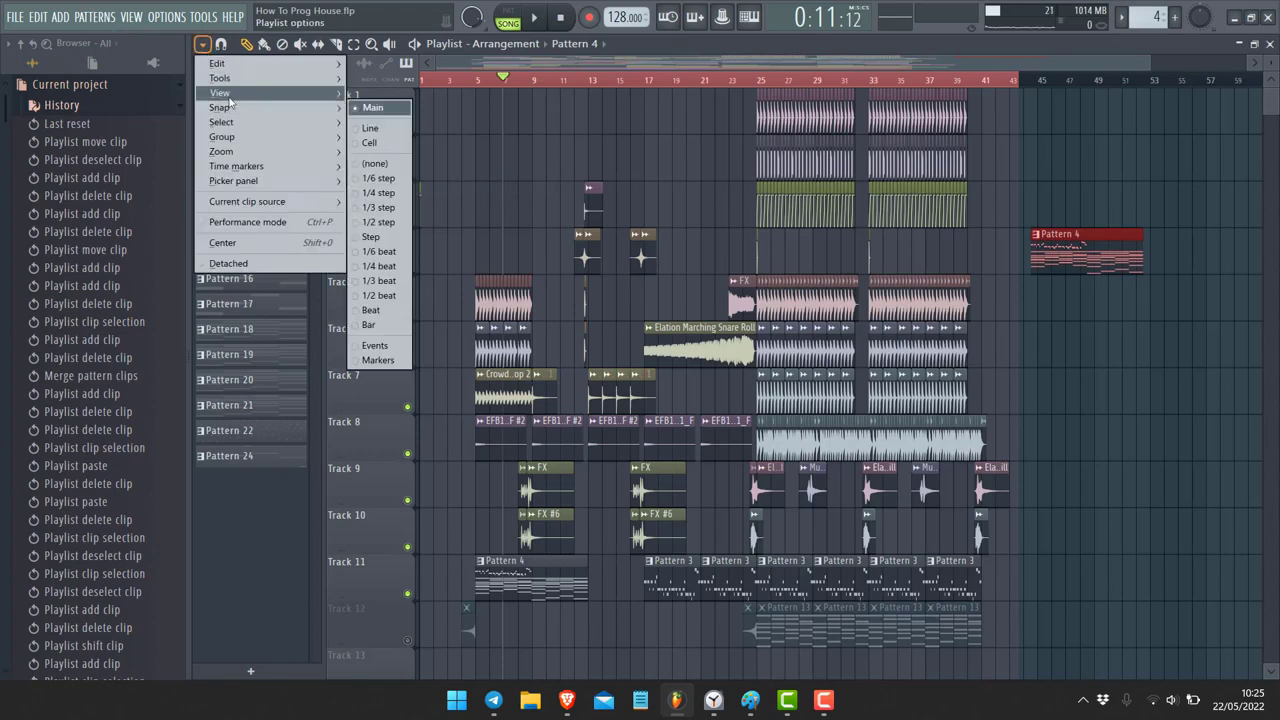
mouse_move(228, 68)
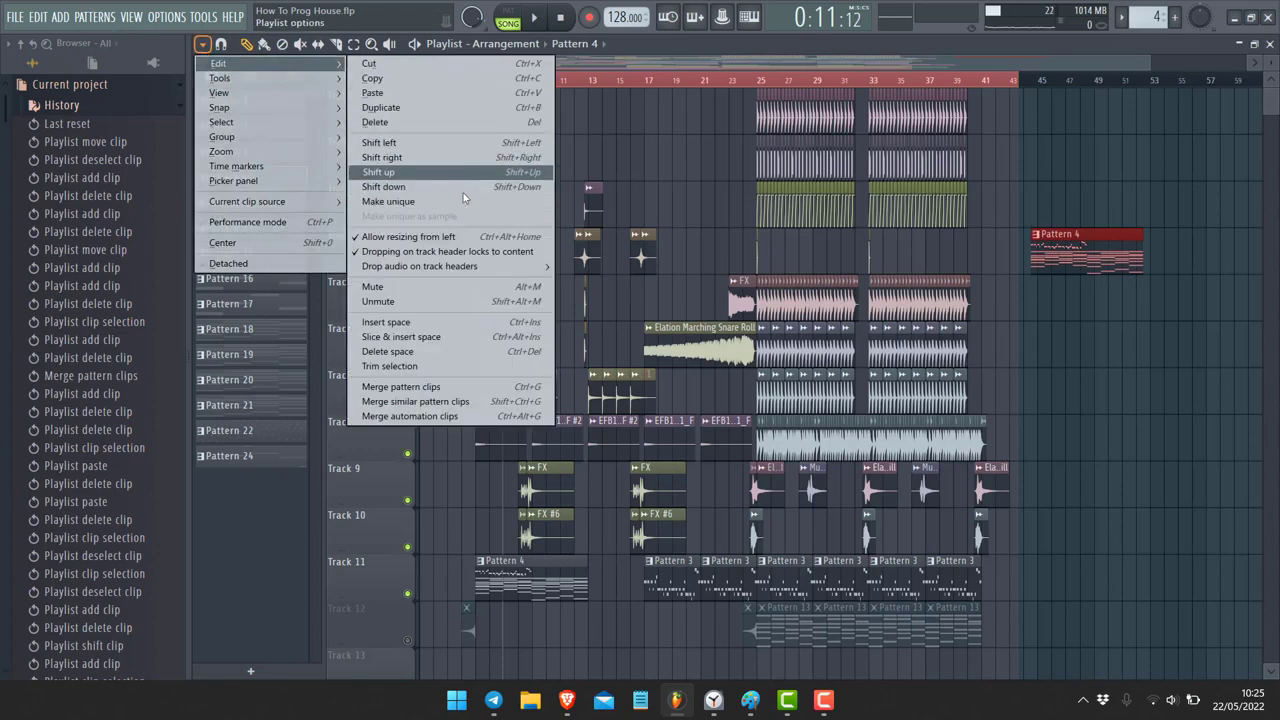
left_click(402, 203)
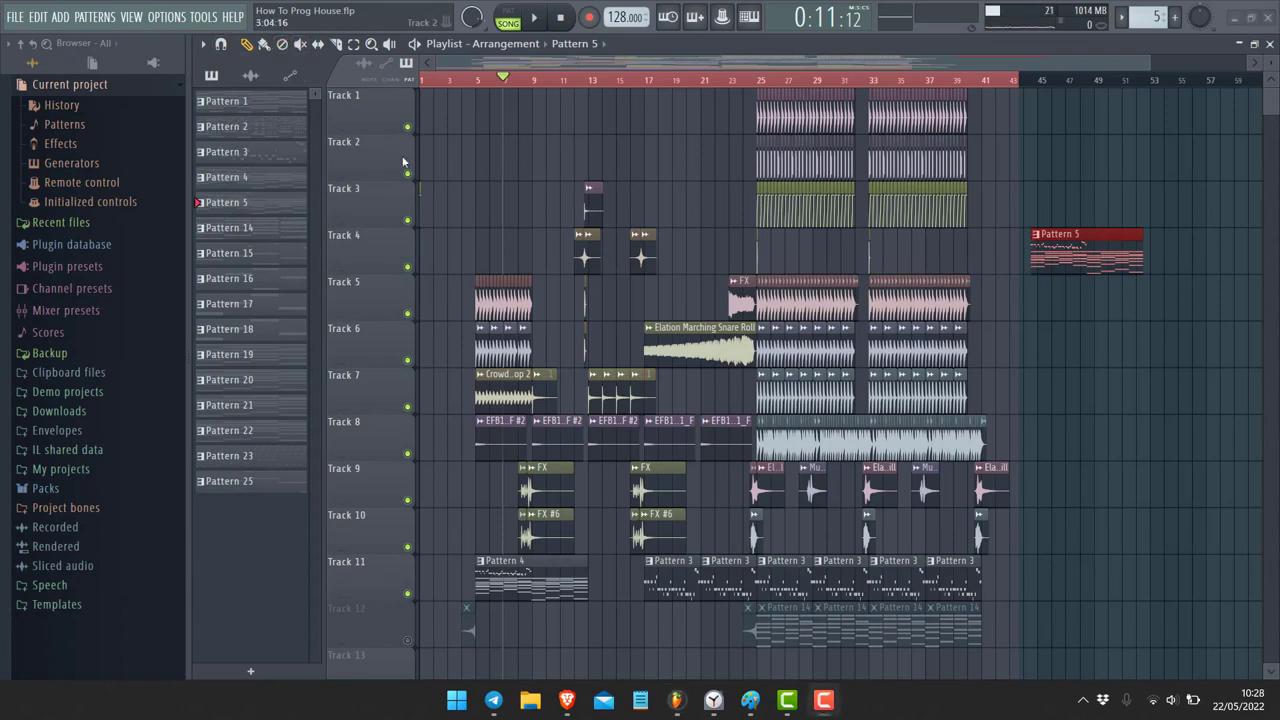
- Try resizing the Pattern 5 clip on Track 4 from its left edge
left_click(202, 44)
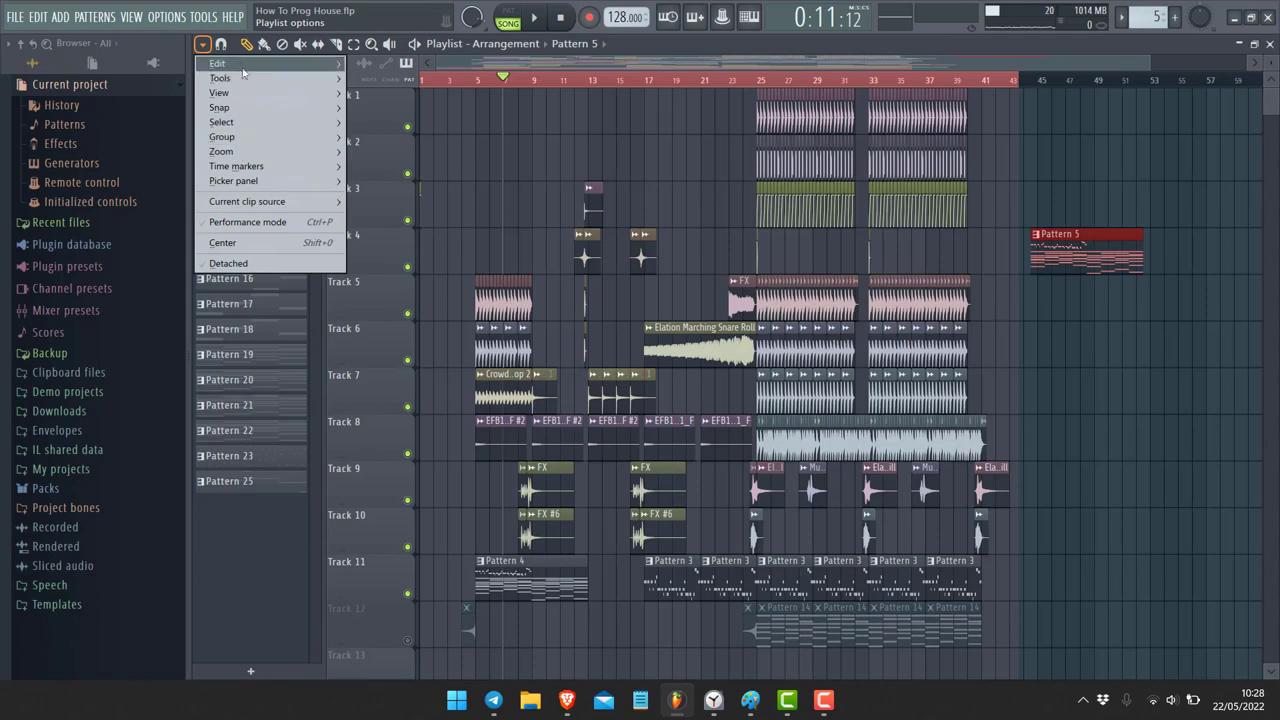
mouse_move(243, 68)
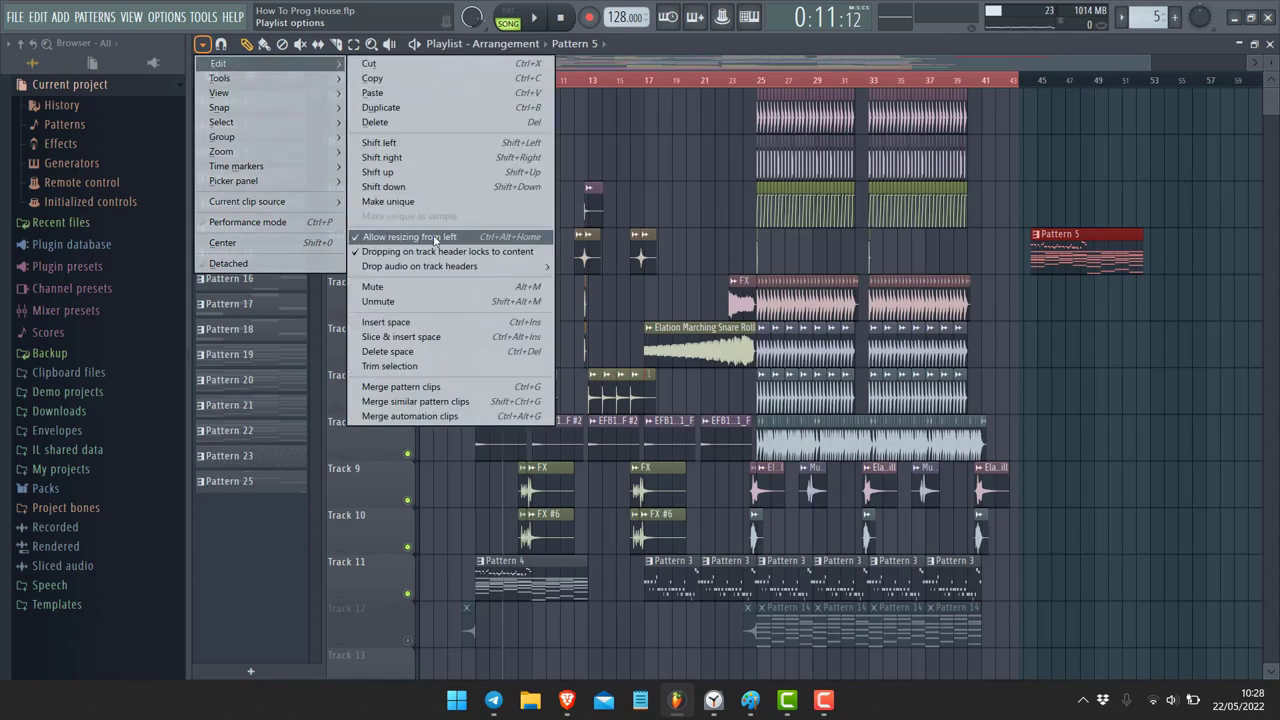
left_click(996, 256)
left_click_drag(1031, 254, 1004, 249)
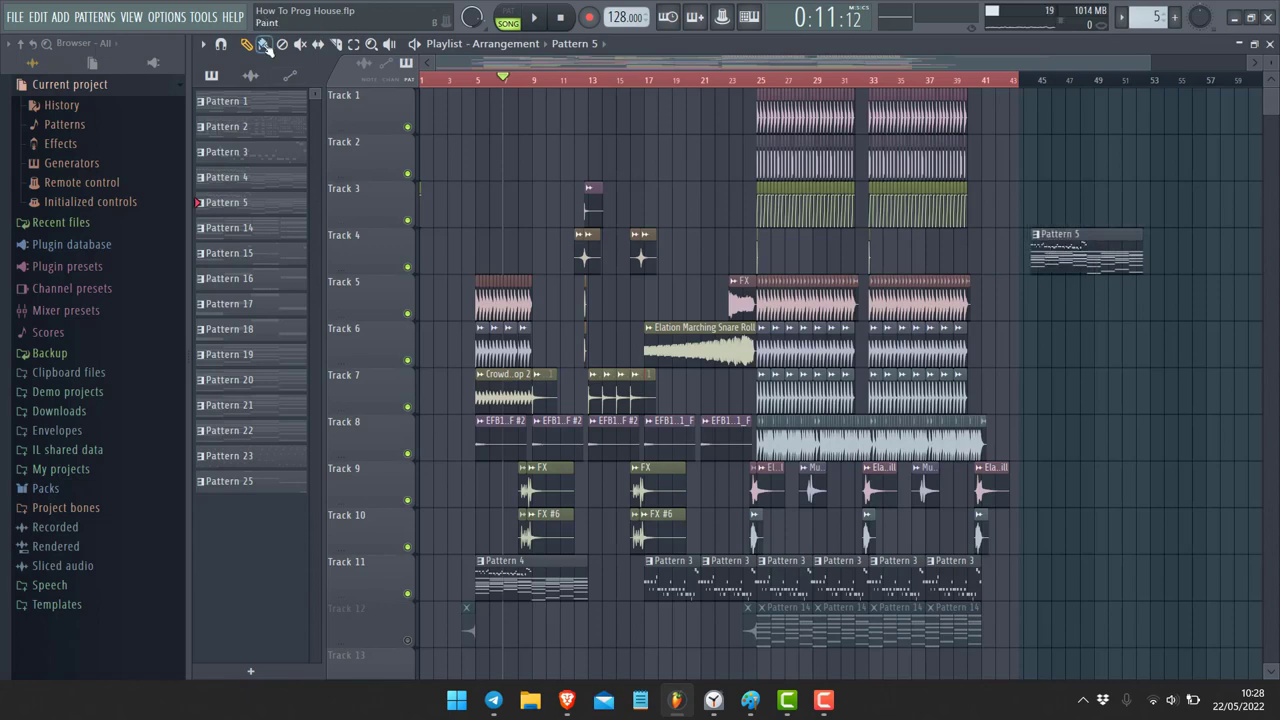
- Disable resizing clips from the left and lengthen the Pattern 5 clip on Track 4 from its right edge to about 13 bars
left_click(202, 44)
mouse_move(217, 63)
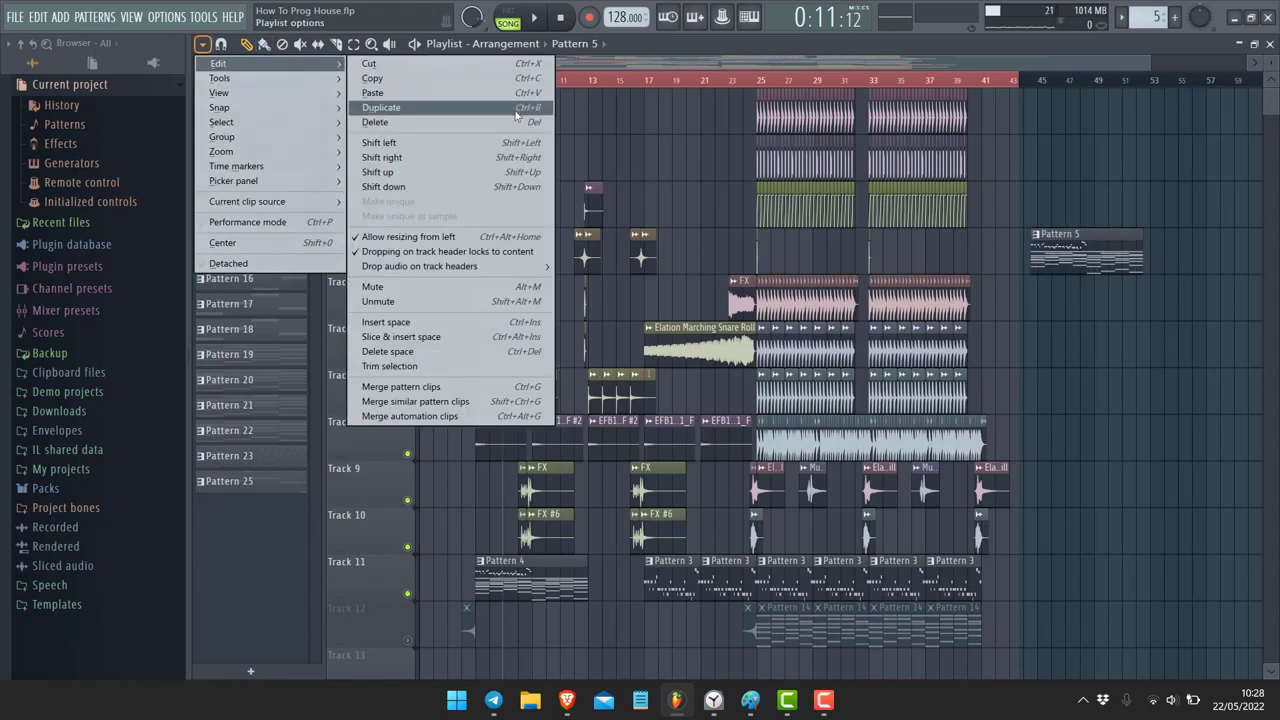
left_click(450, 238)
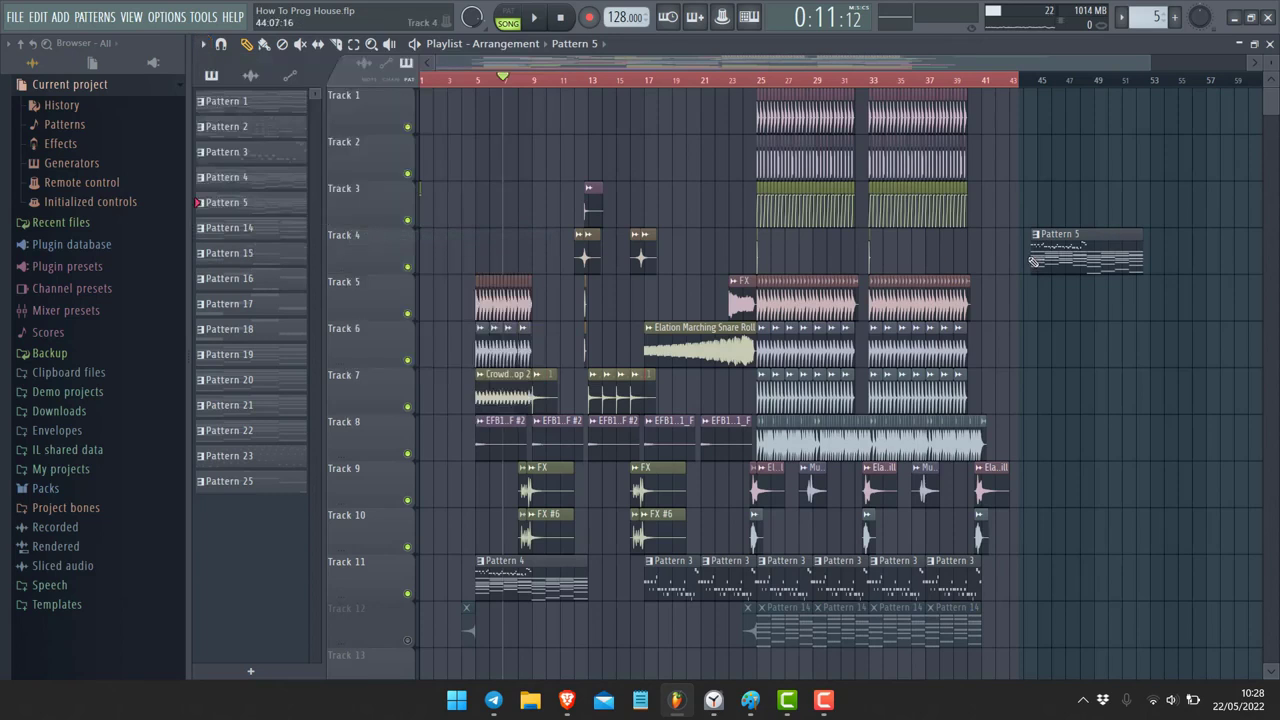
mouse_move(1033, 260)
left_mouse_down()
mouse_move(1080, 257)
mouse_move(1032, 264)
left_mouse_up()
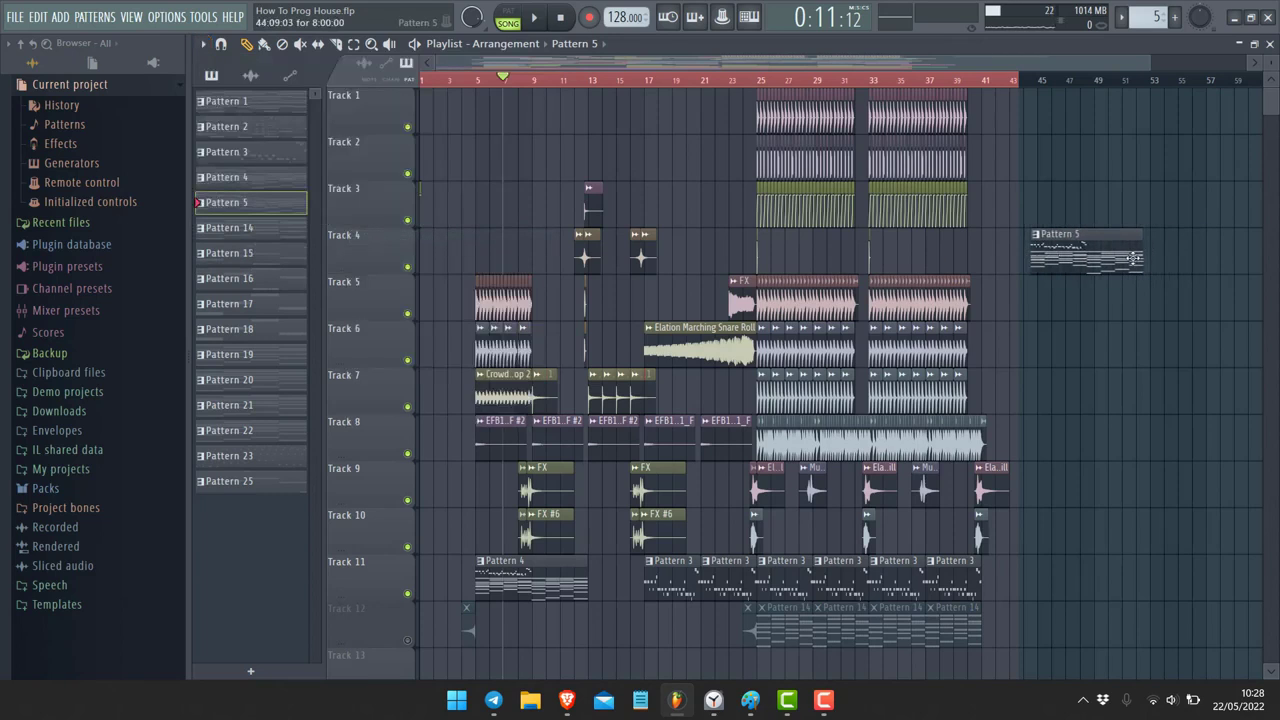
left_click_drag(1145, 257, 1222, 257)
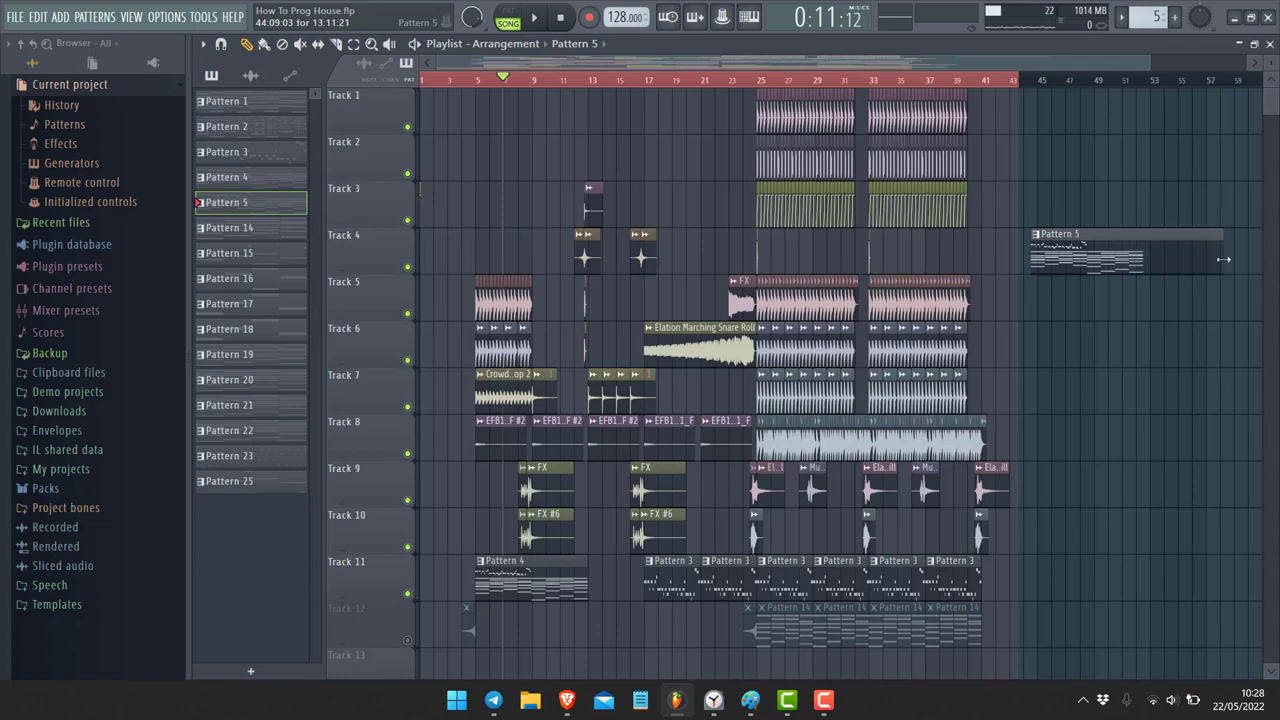
- Mute all clips in the playlist
left_click(202, 44)
mouse_move(233, 95)
mouse_move(230, 64)
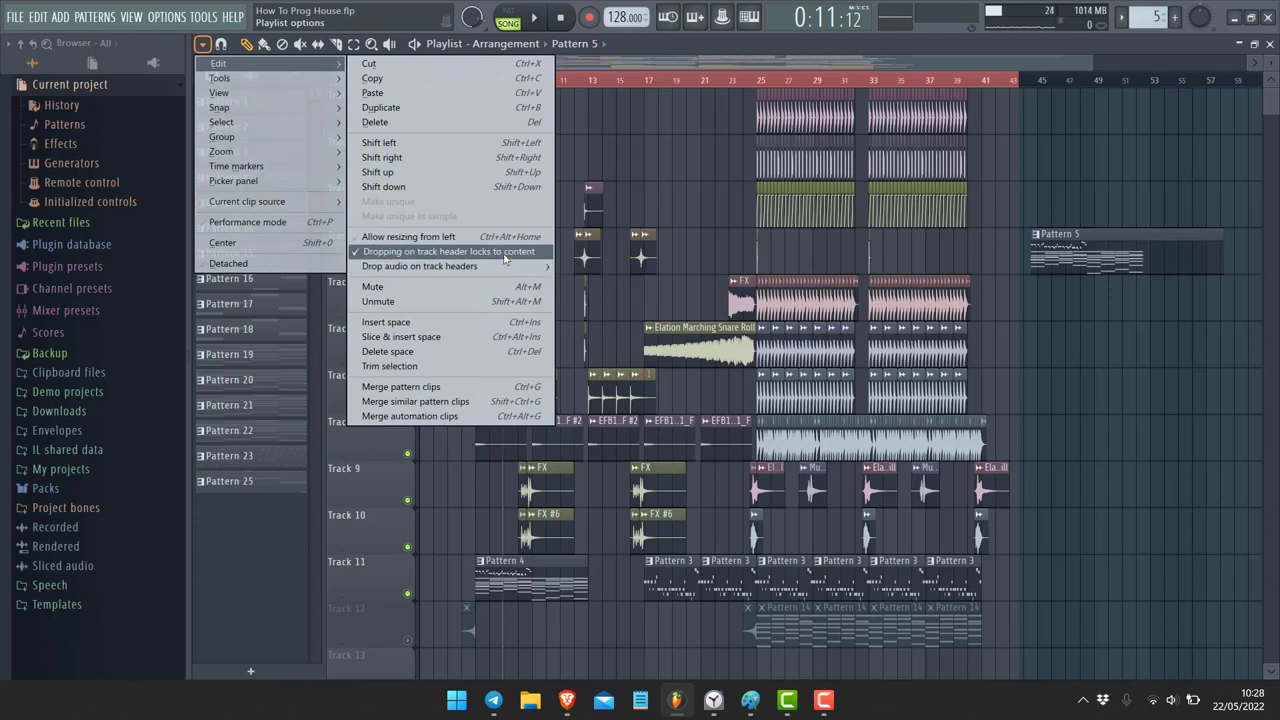
mouse_move(490, 266)
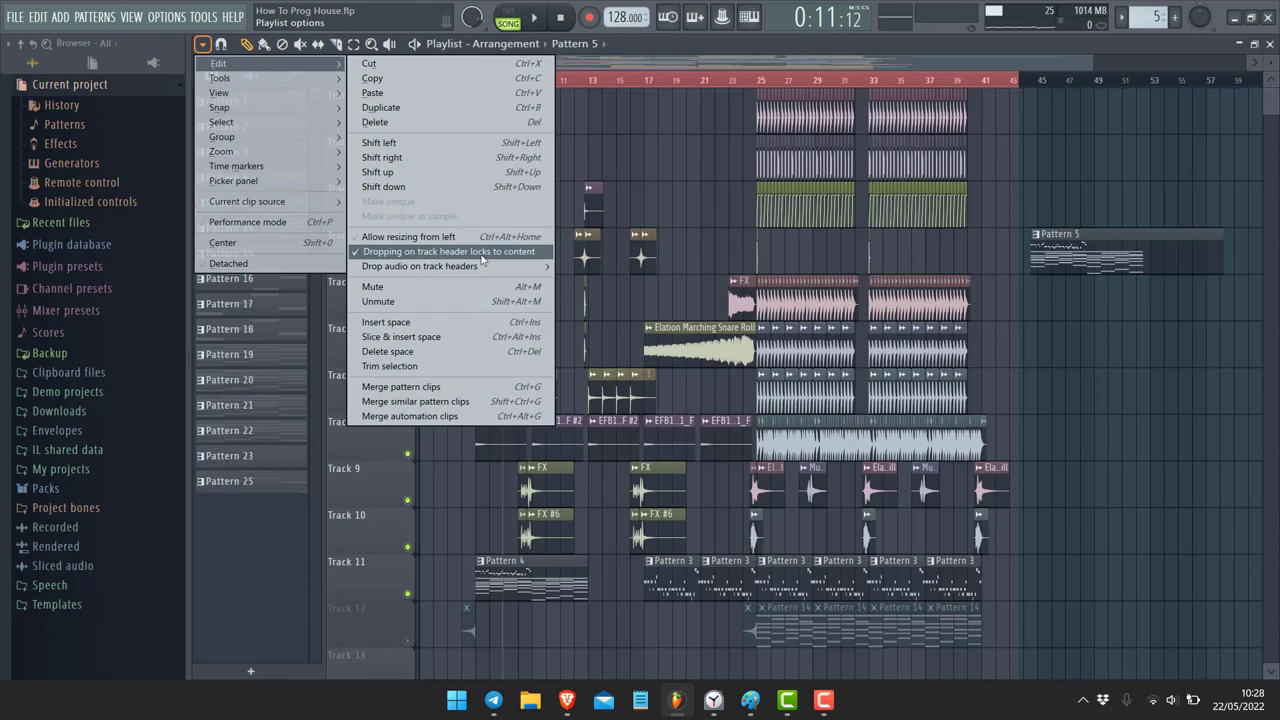
left_click(433, 289)
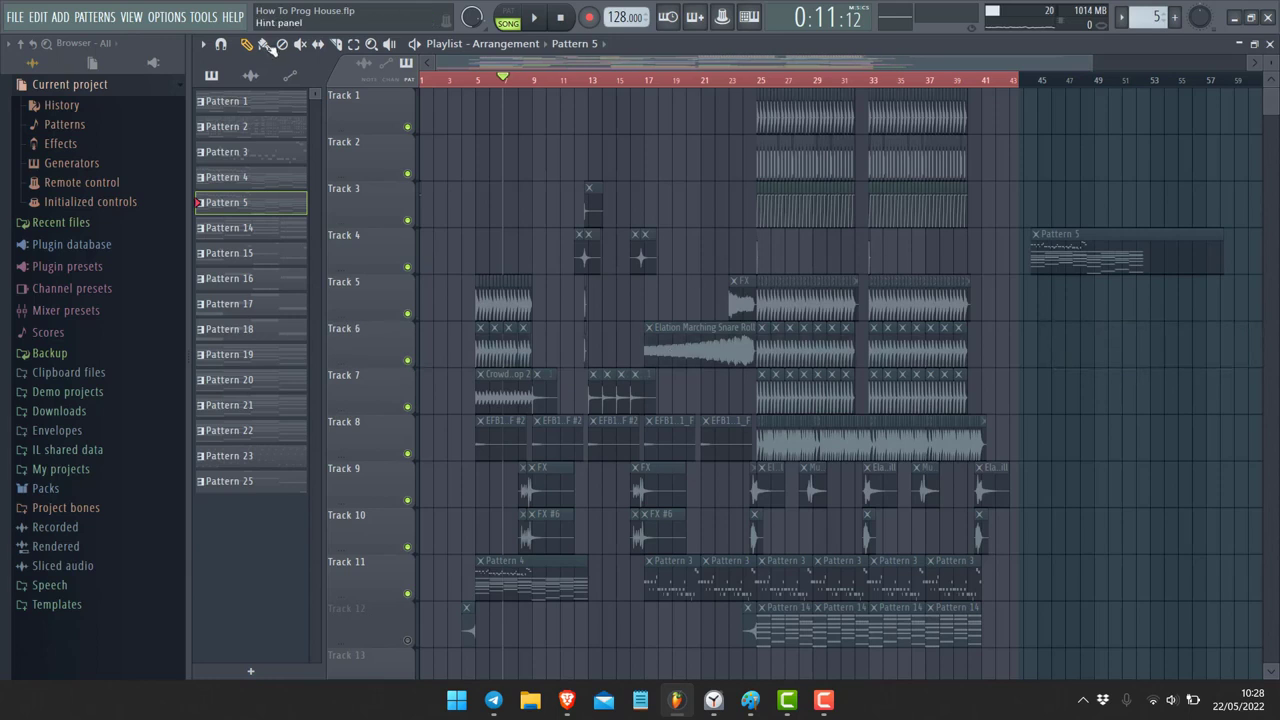
- Unmute the playlist's clips
left_click(203, 44)
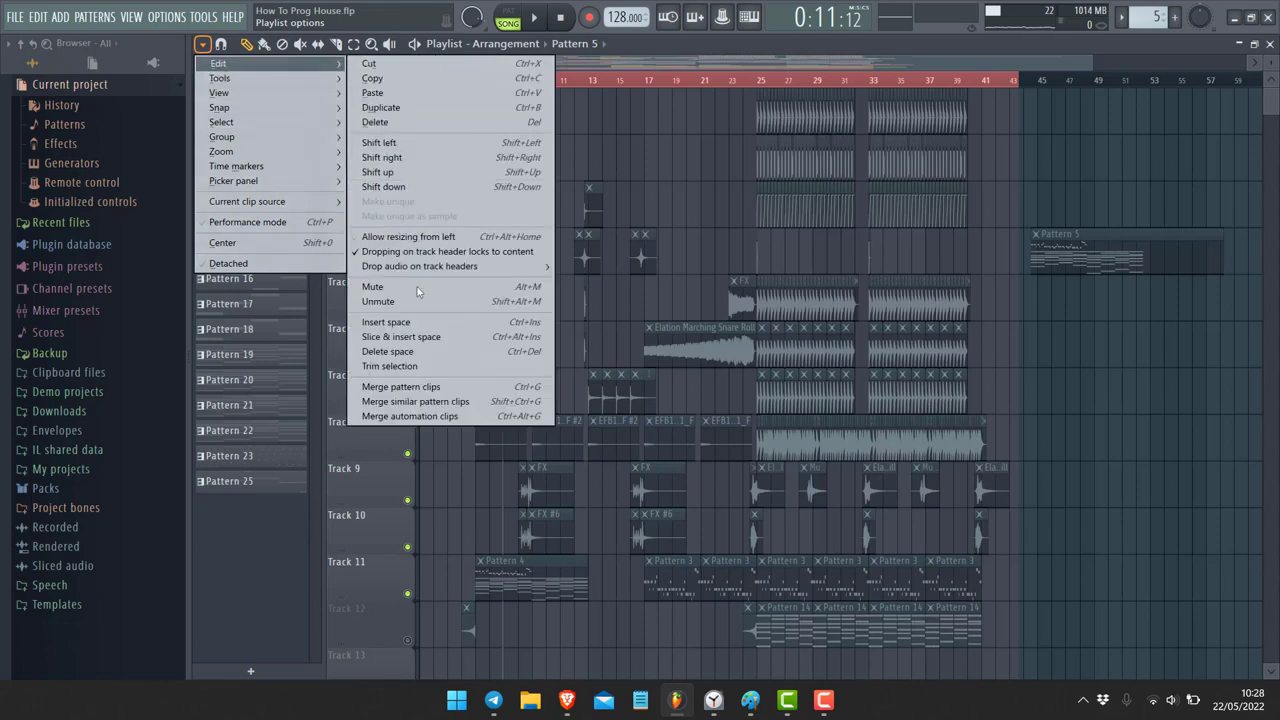
left_click(385, 301)
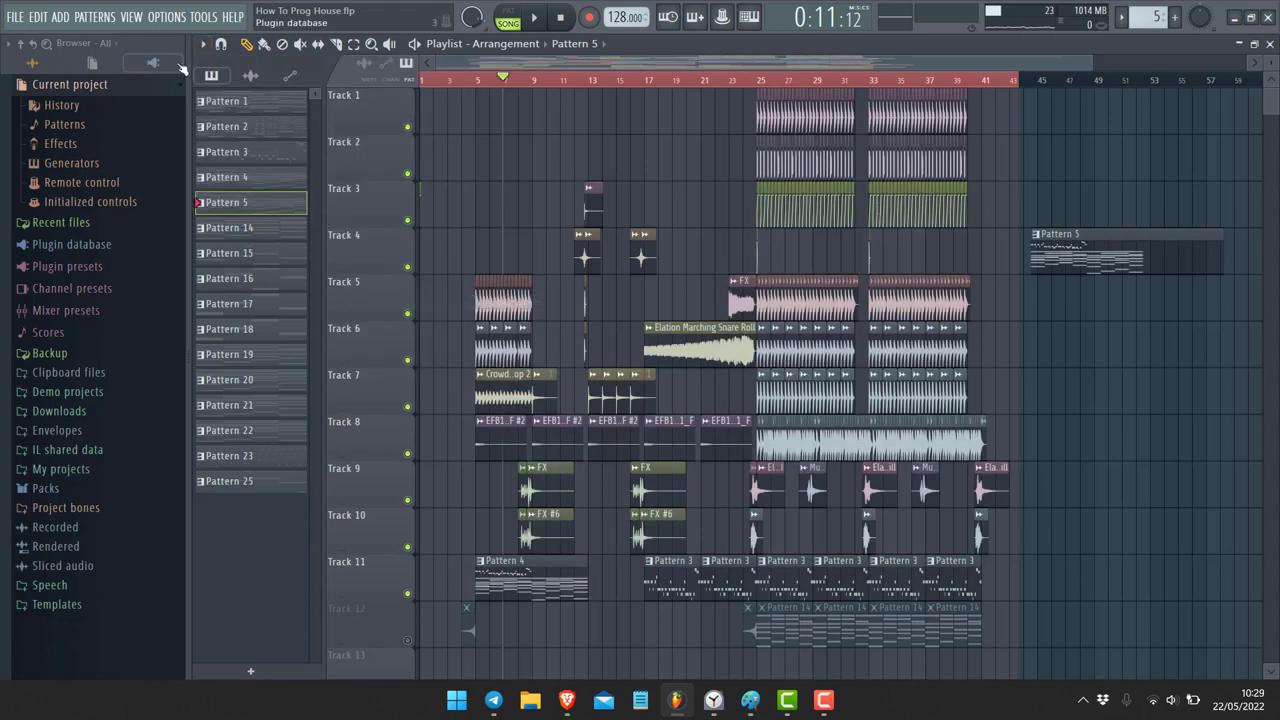
- Insert space over the selected time range of bars 1 to 43, and undo the insertion
left_click(203, 44)
mouse_move(228, 68)
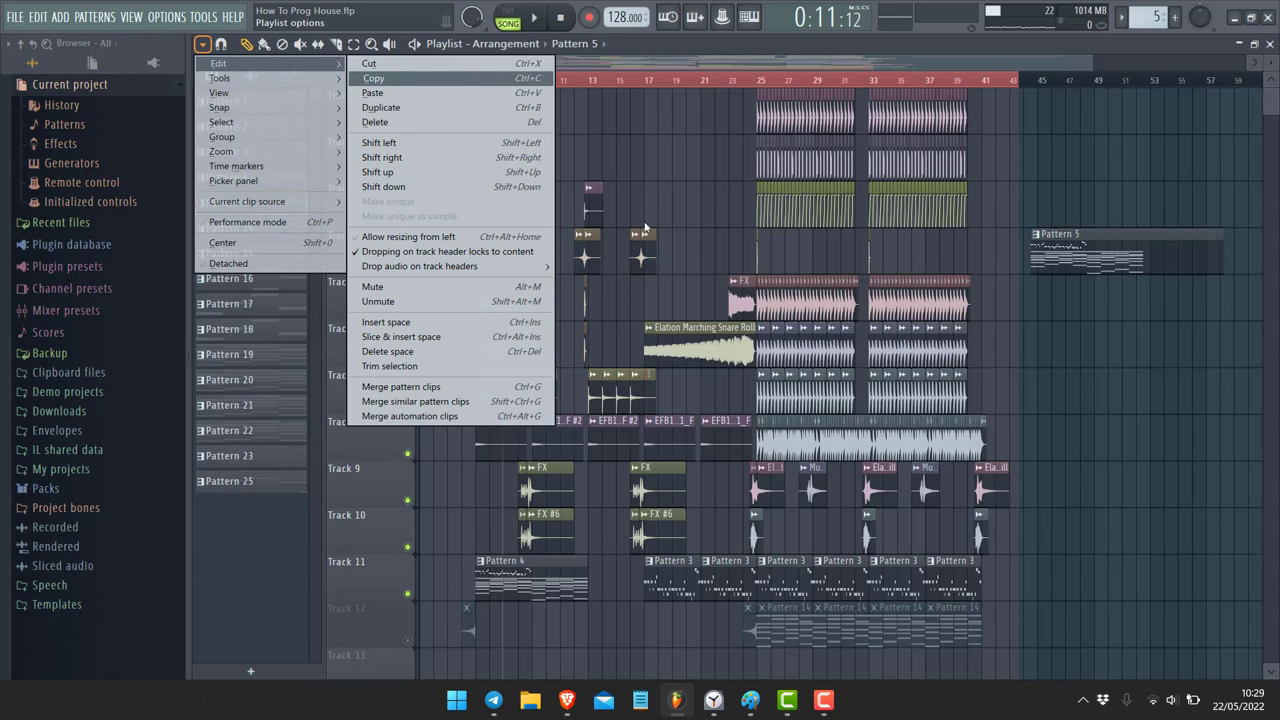
left_click(445, 322)
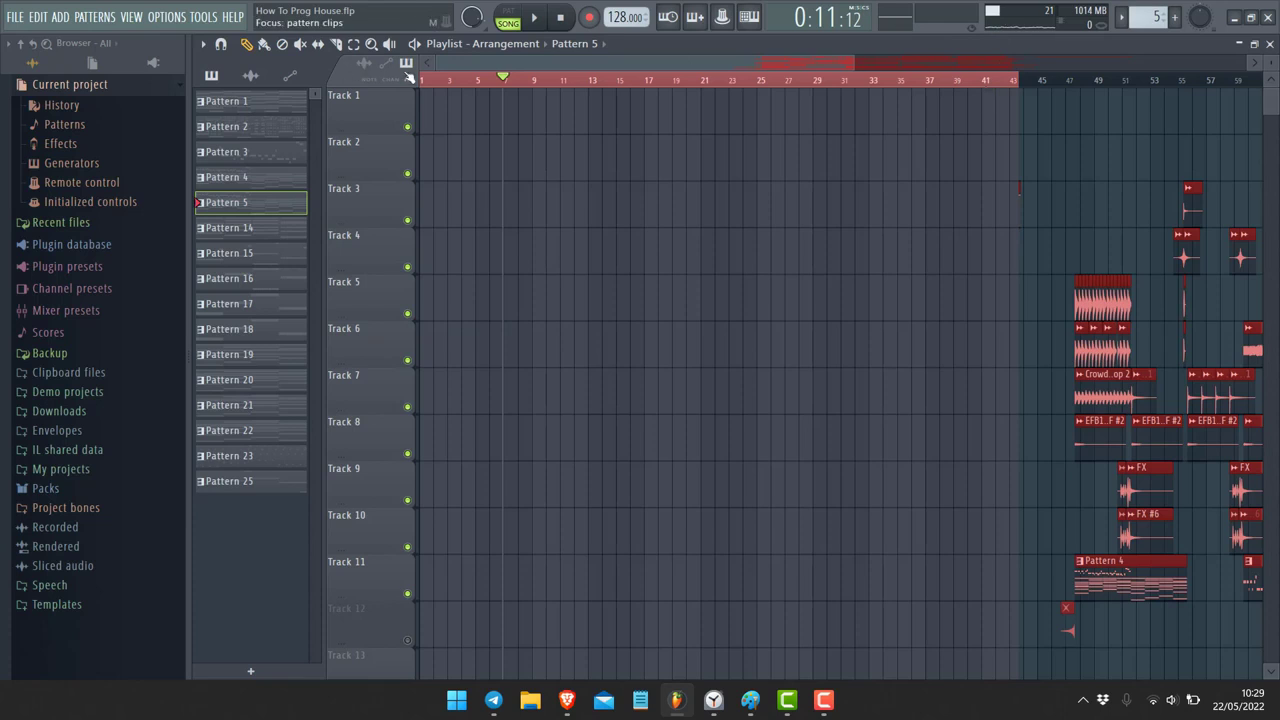
left_click(203, 43)
left_click(534, 212)
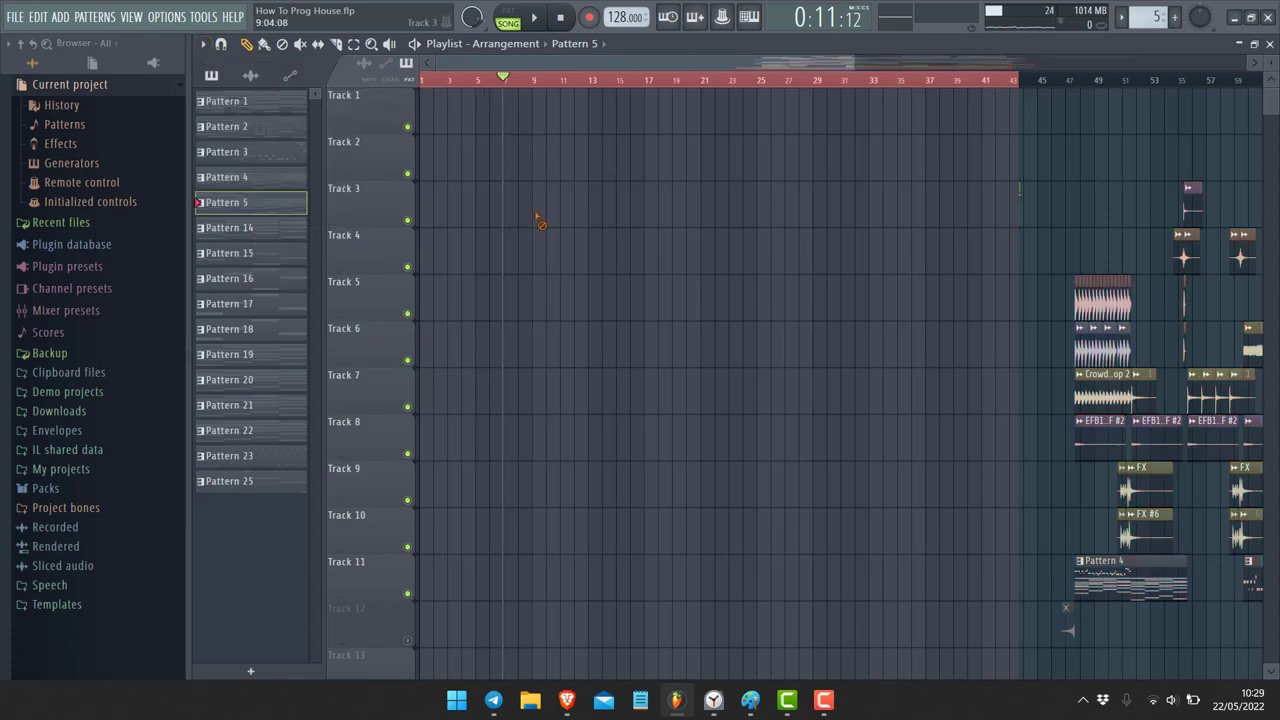
key("ctrl+a")
key("ctrl+z")
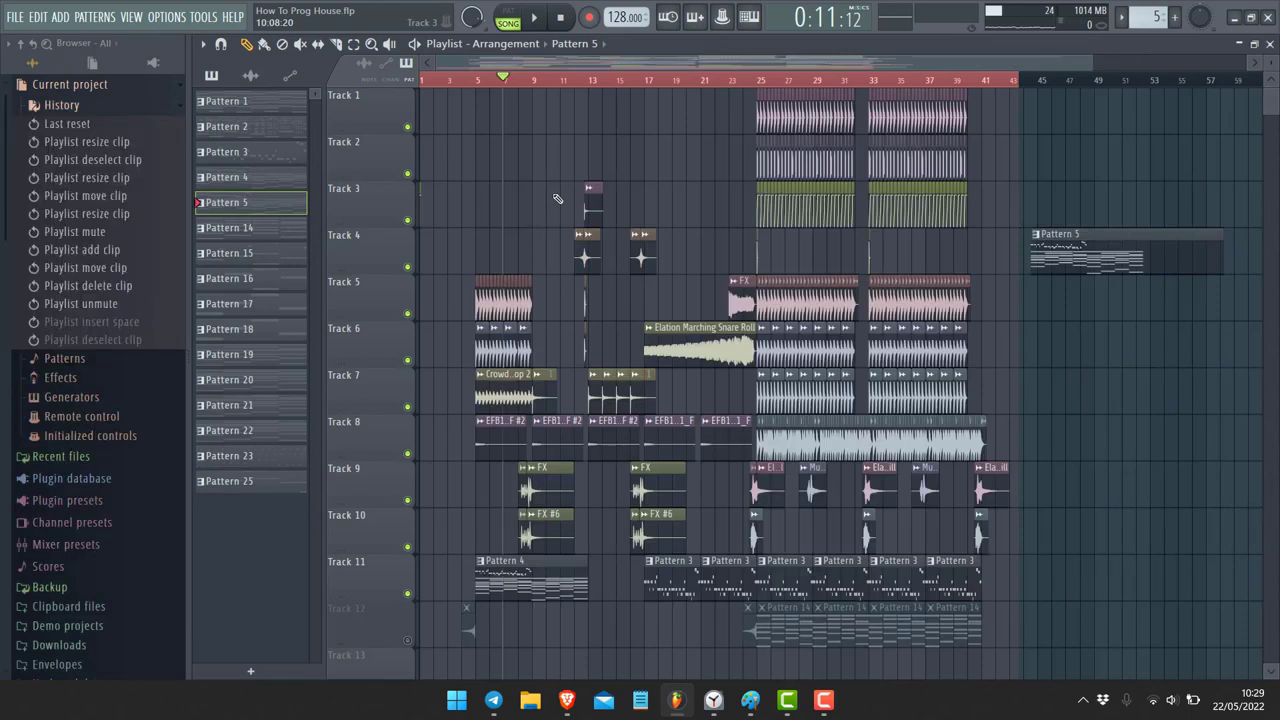
- Slice and insert space over the selected time range of bars 1 to 43, and undo it
left_click(203, 43)
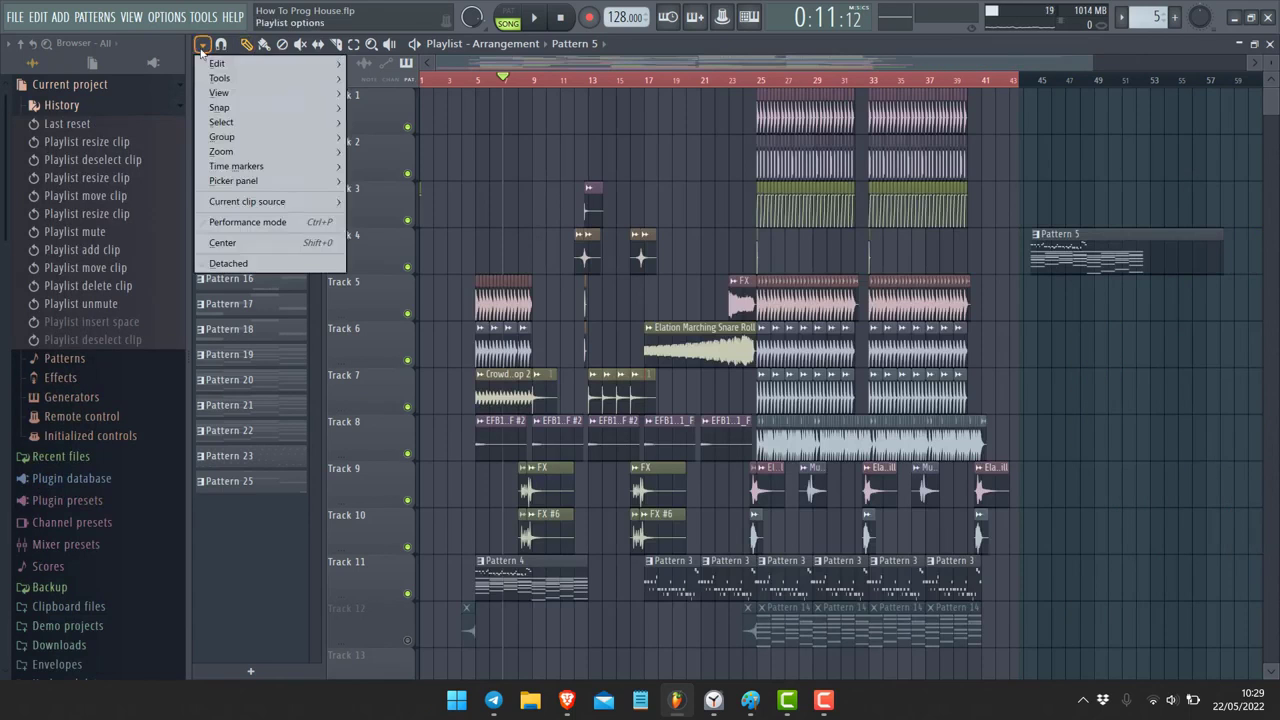
mouse_move(230, 63)
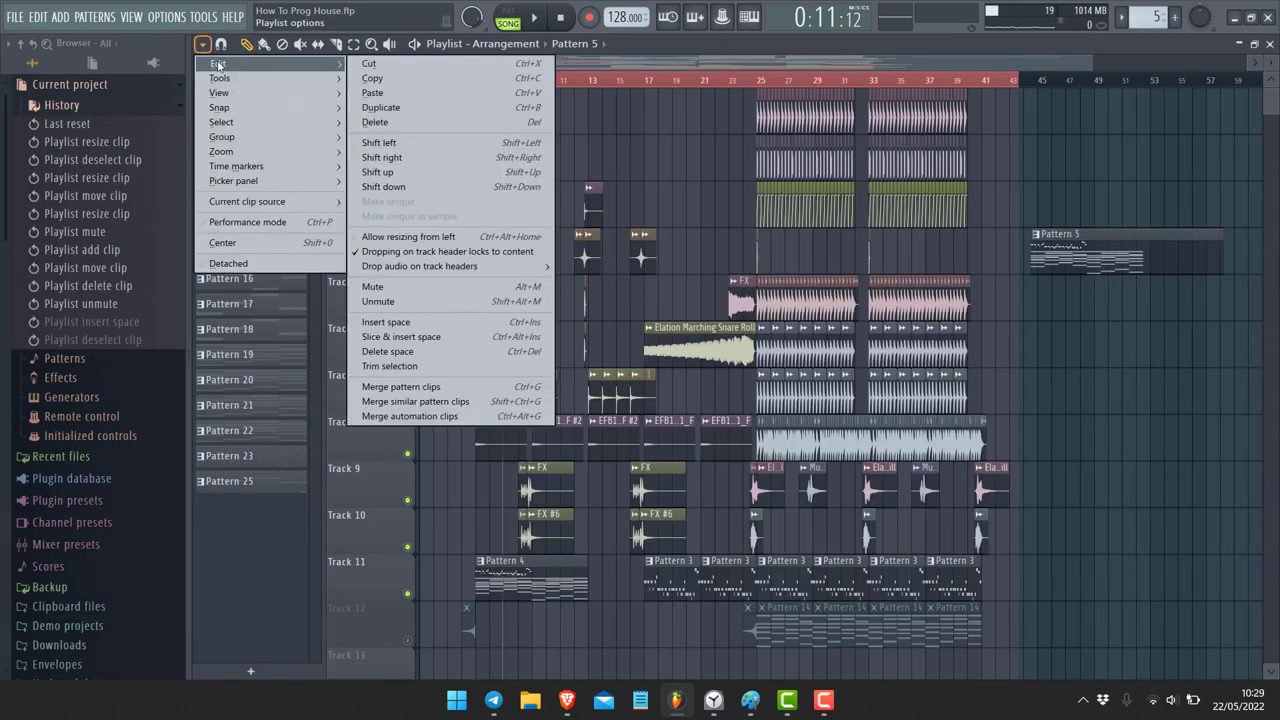
left_click(441, 340)
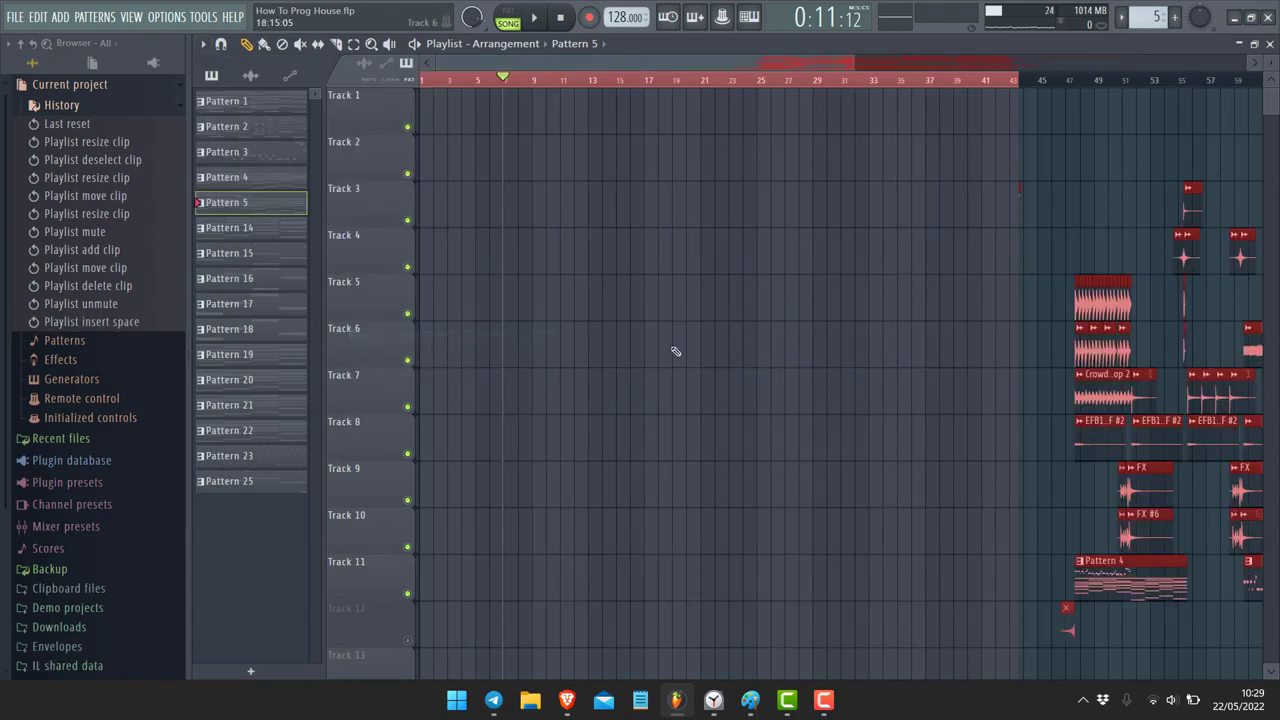
scroll(674, 351, "down", 5)
scroll(675, 351, "up", 5)
scroll(675, 351, "down", 5)
scroll(675, 351, "up", 5)
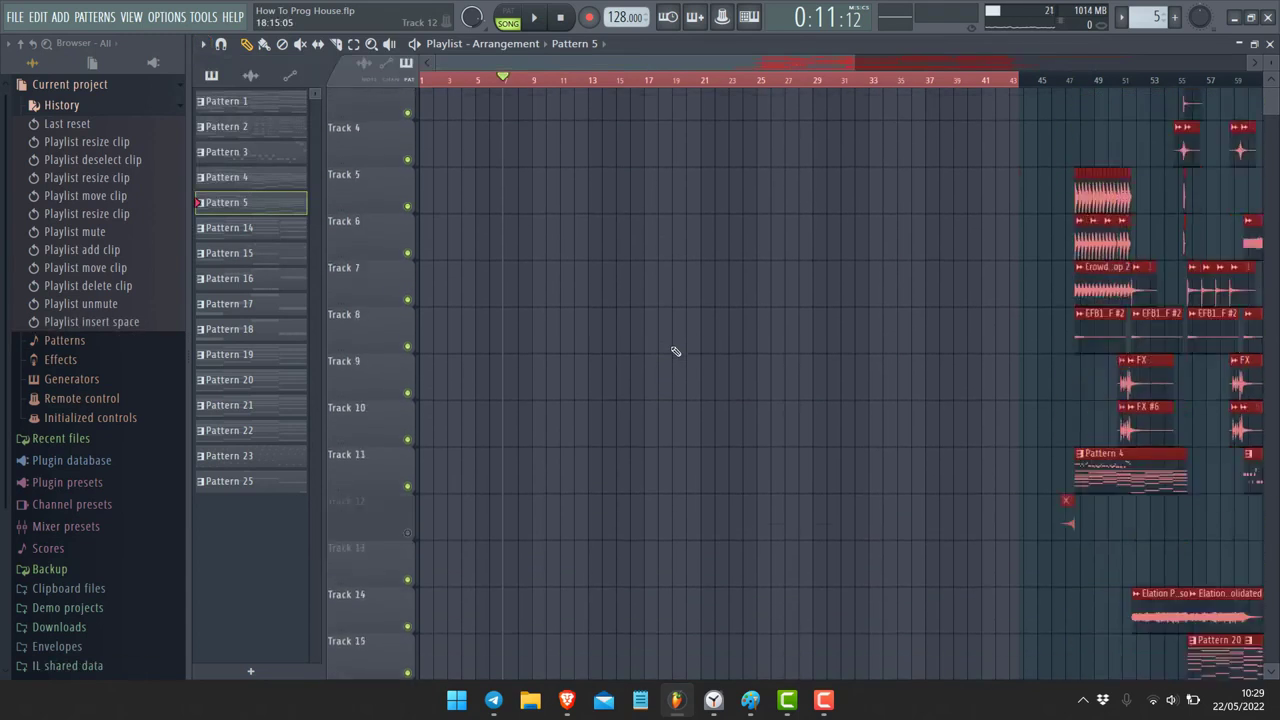
key("ctrl+z")
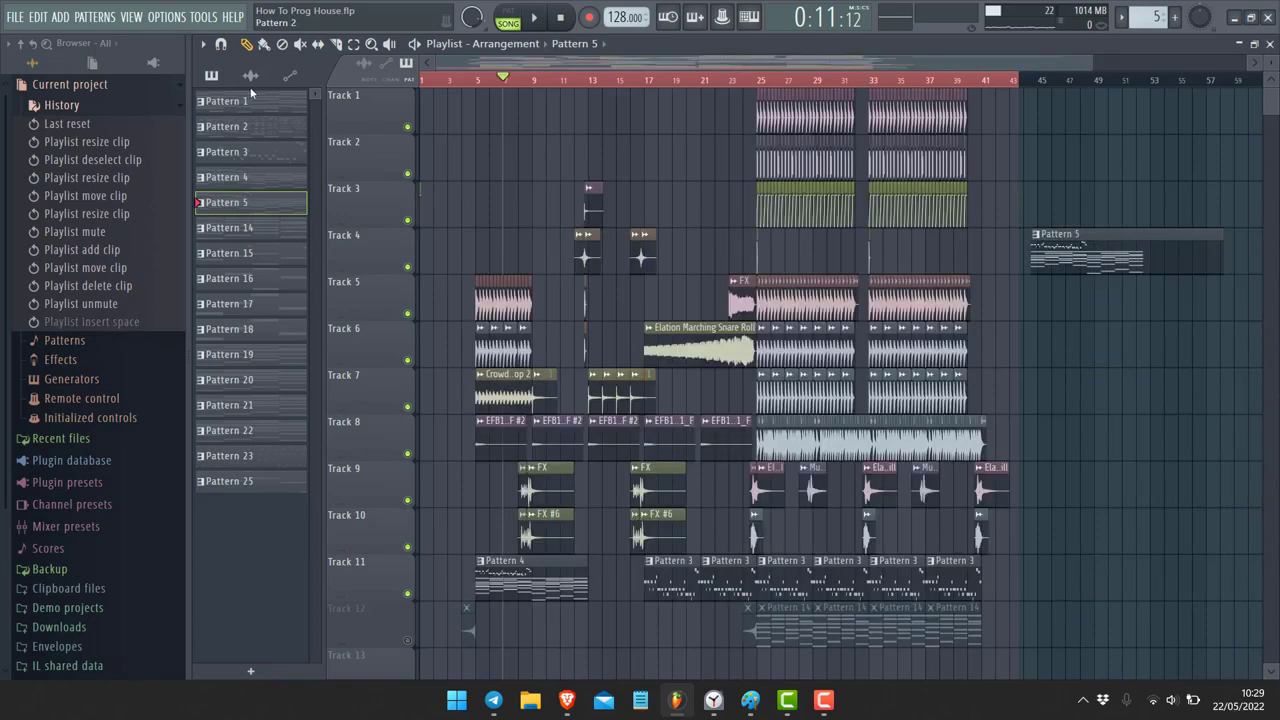
- Delete the space in the selected time range of bars 1 to 43, and undo the deletion
left_click(203, 44)
mouse_move(218, 63)
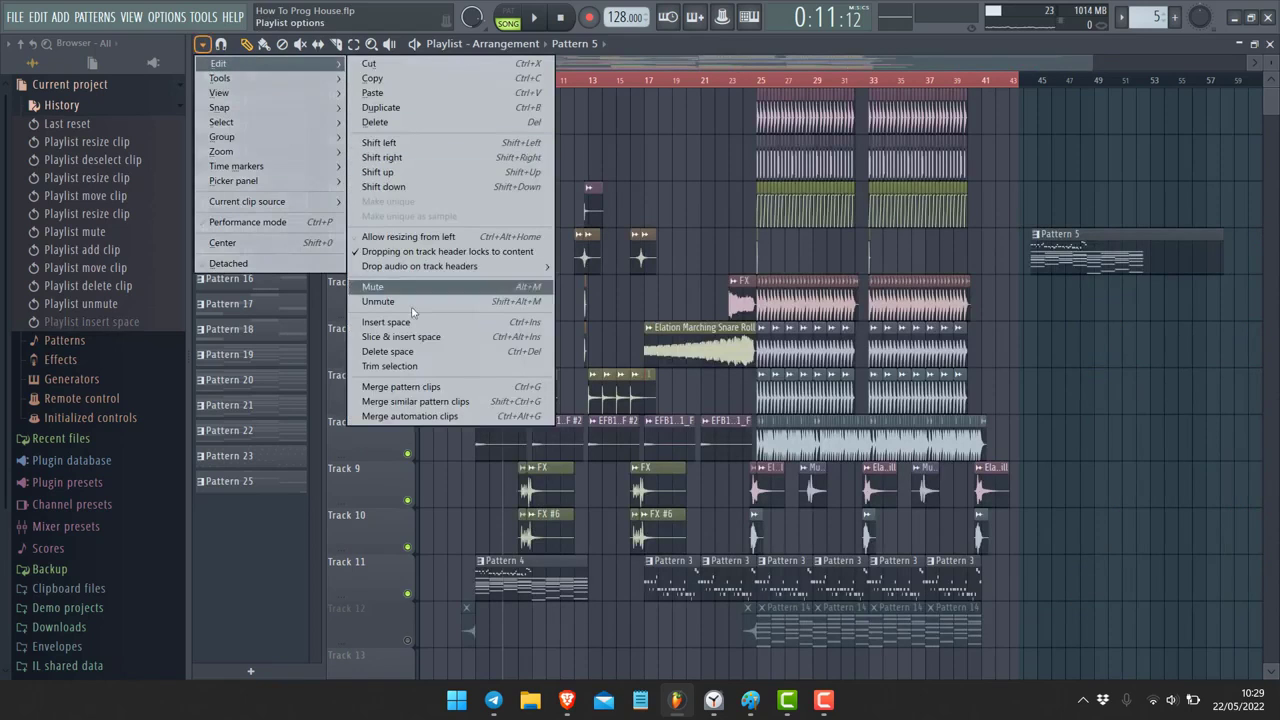
left_click(390, 352)
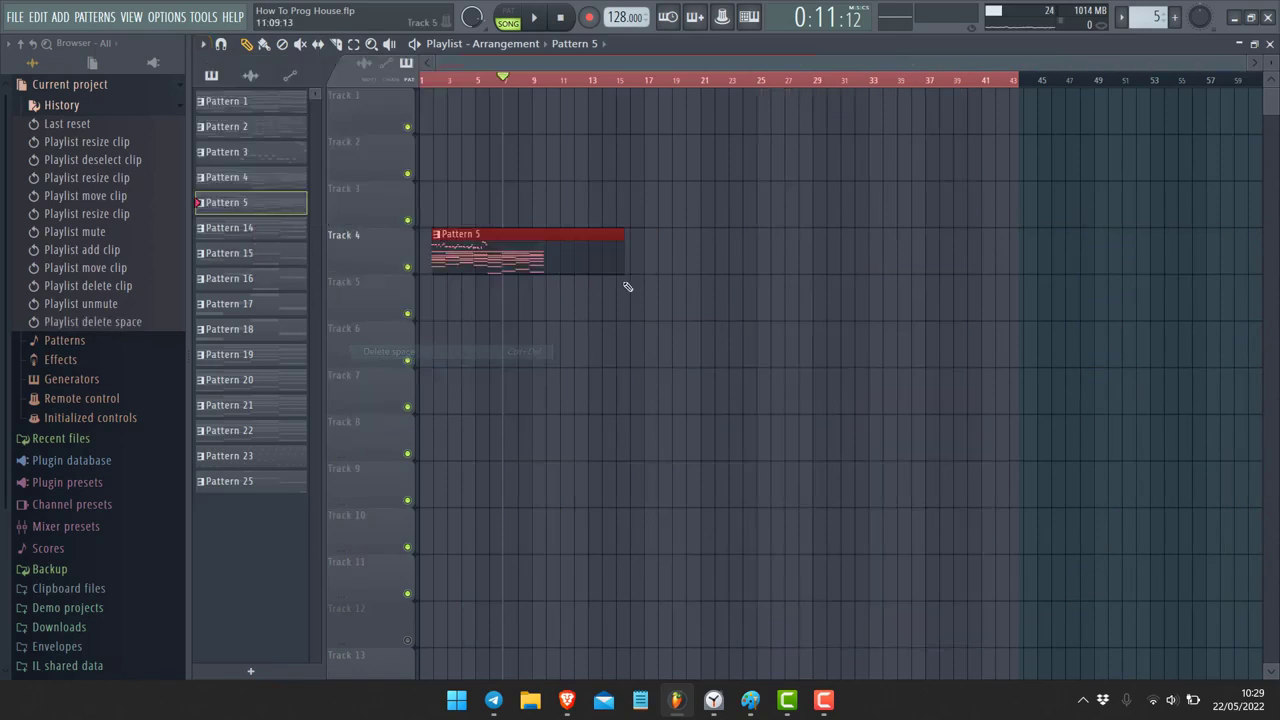
scroll(651, 285, "down", 3)
scroll(651, 285, "up", 3)
scroll(651, 285, "up", 4)
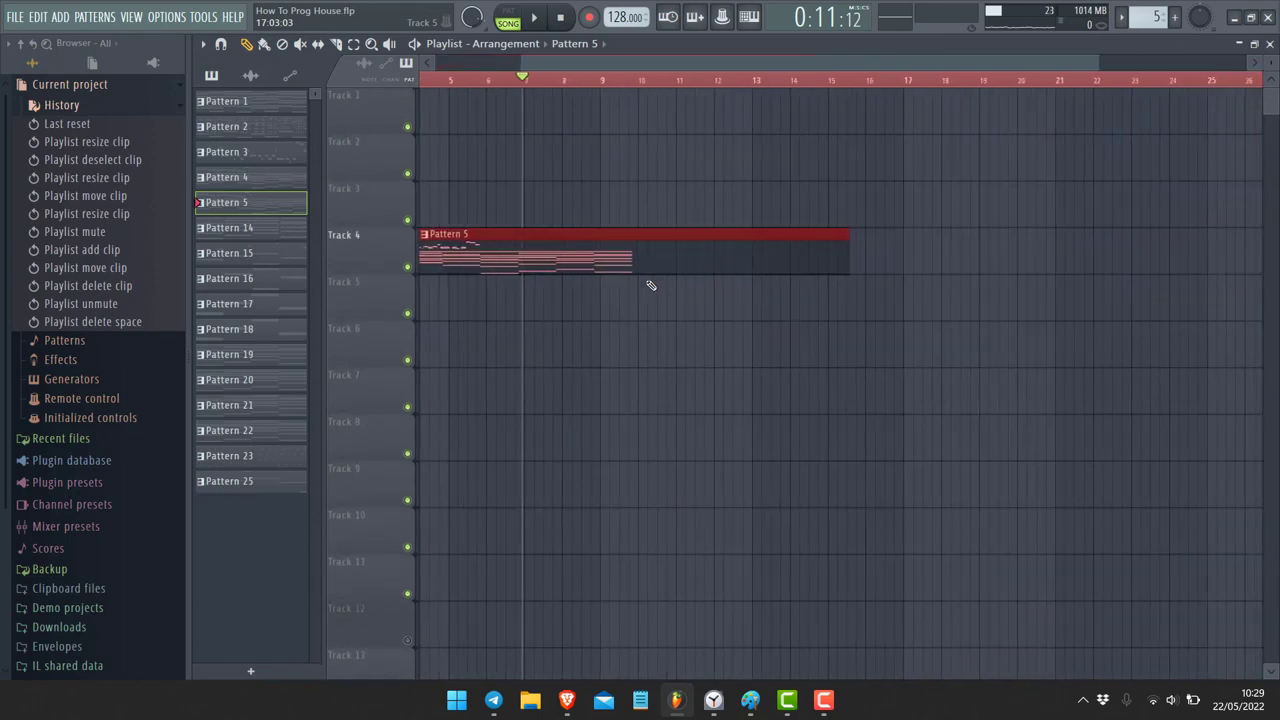
key("ctrl+z")
scroll(651, 218, "down", 6)
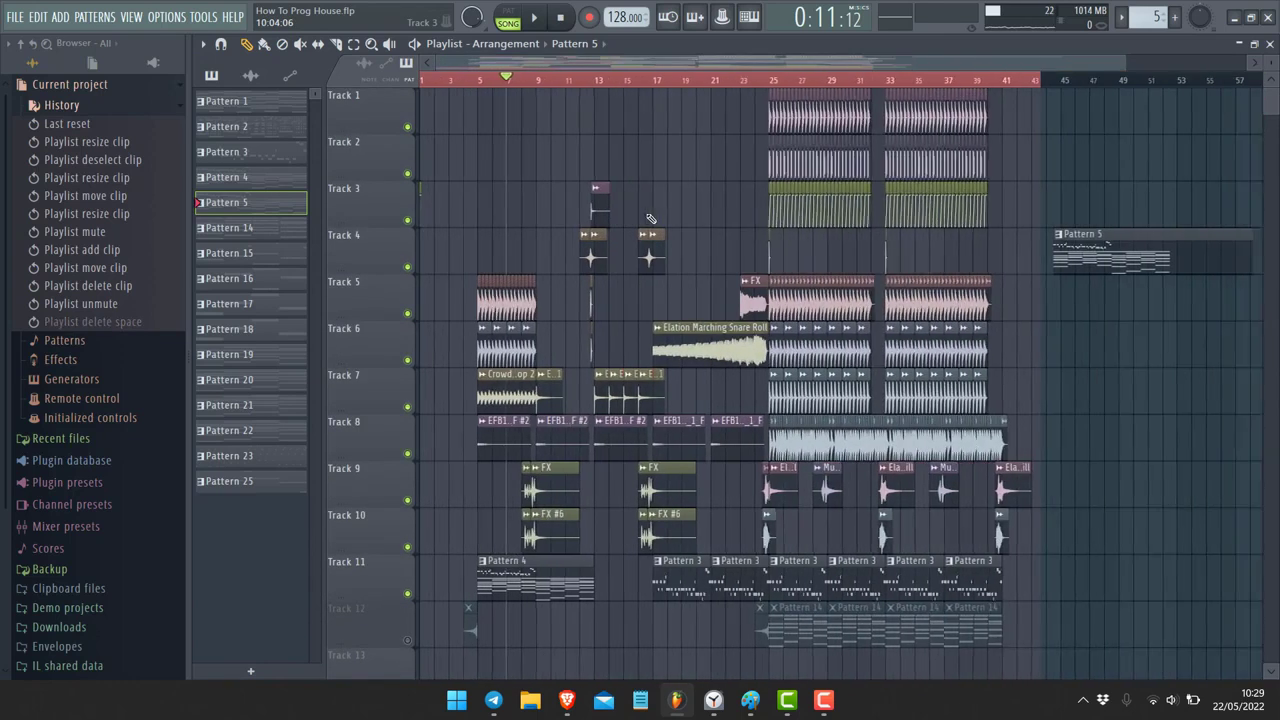
- Trim the playlist to the selected time range of bars 1 to 43, and undo the trim
left_click(202, 44)
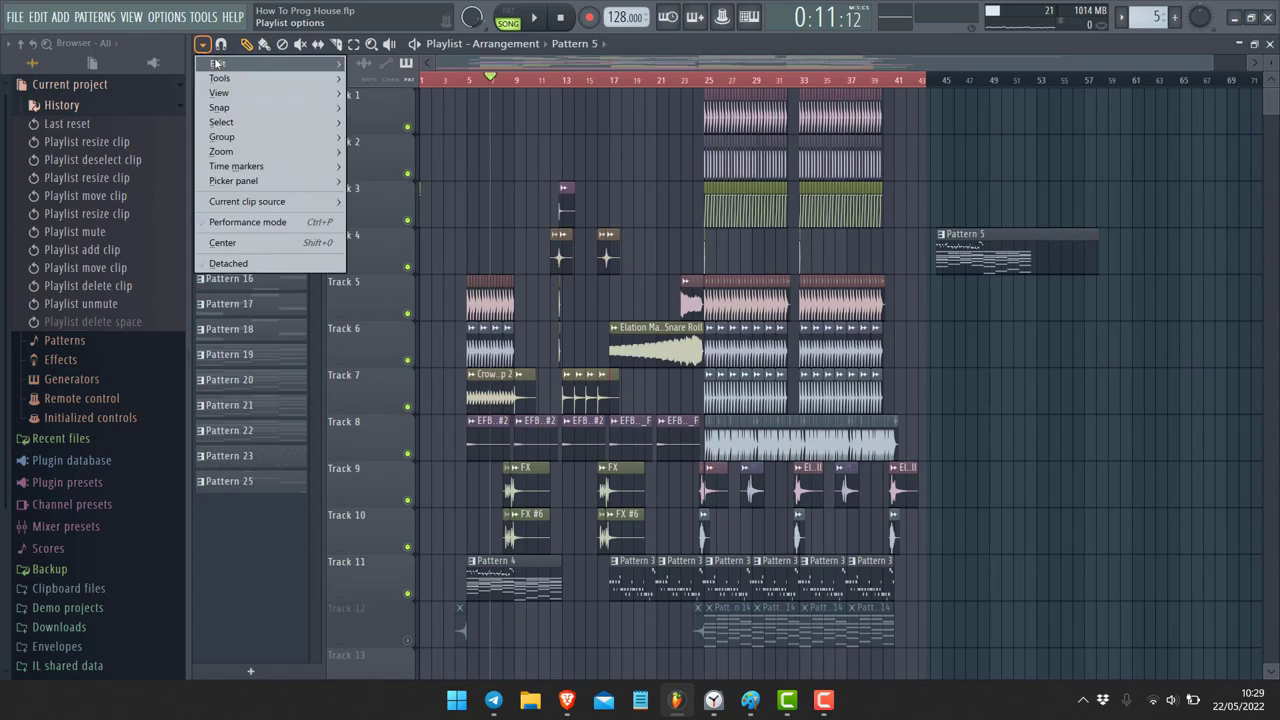
mouse_move(260, 63)
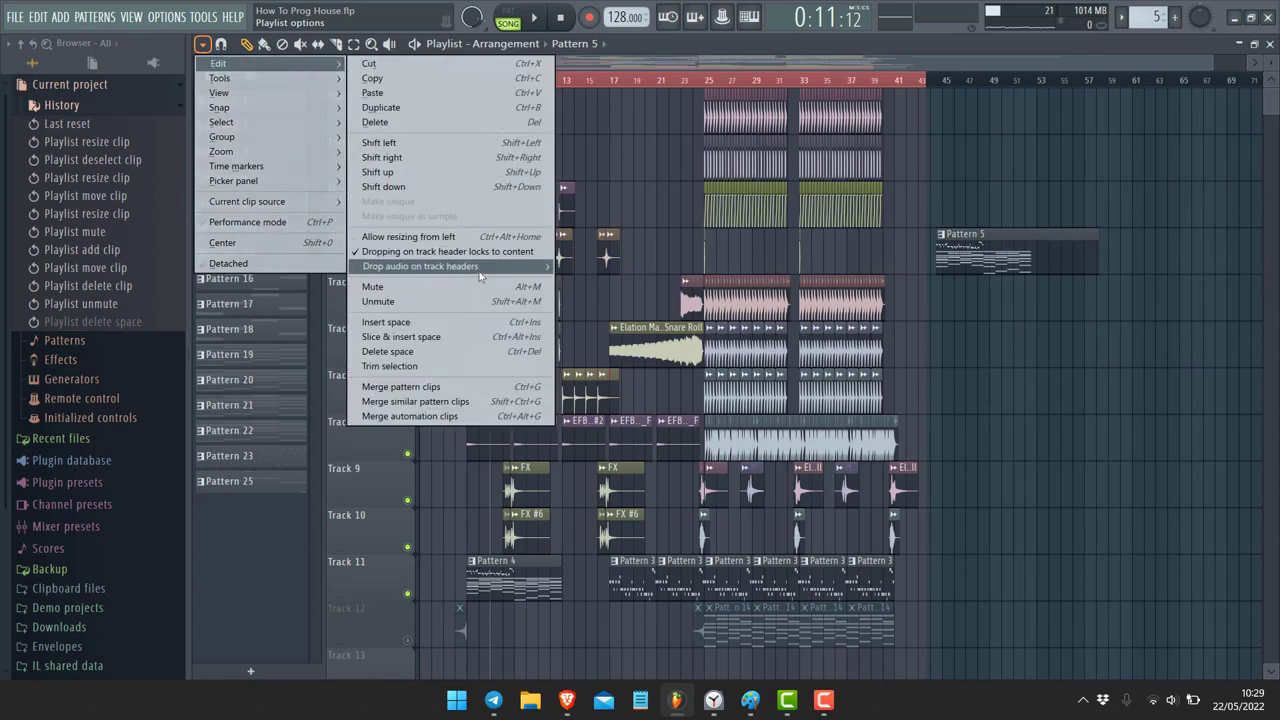
left_click(438, 367)
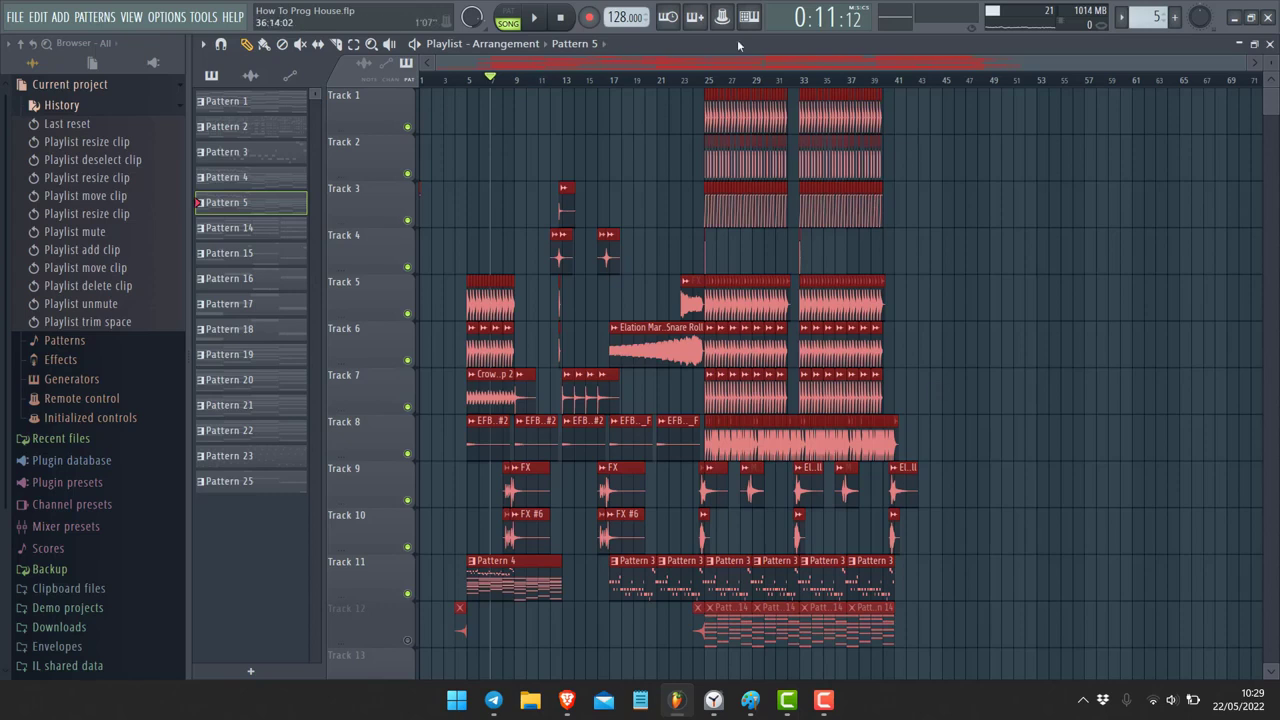
key("ctrl+z")
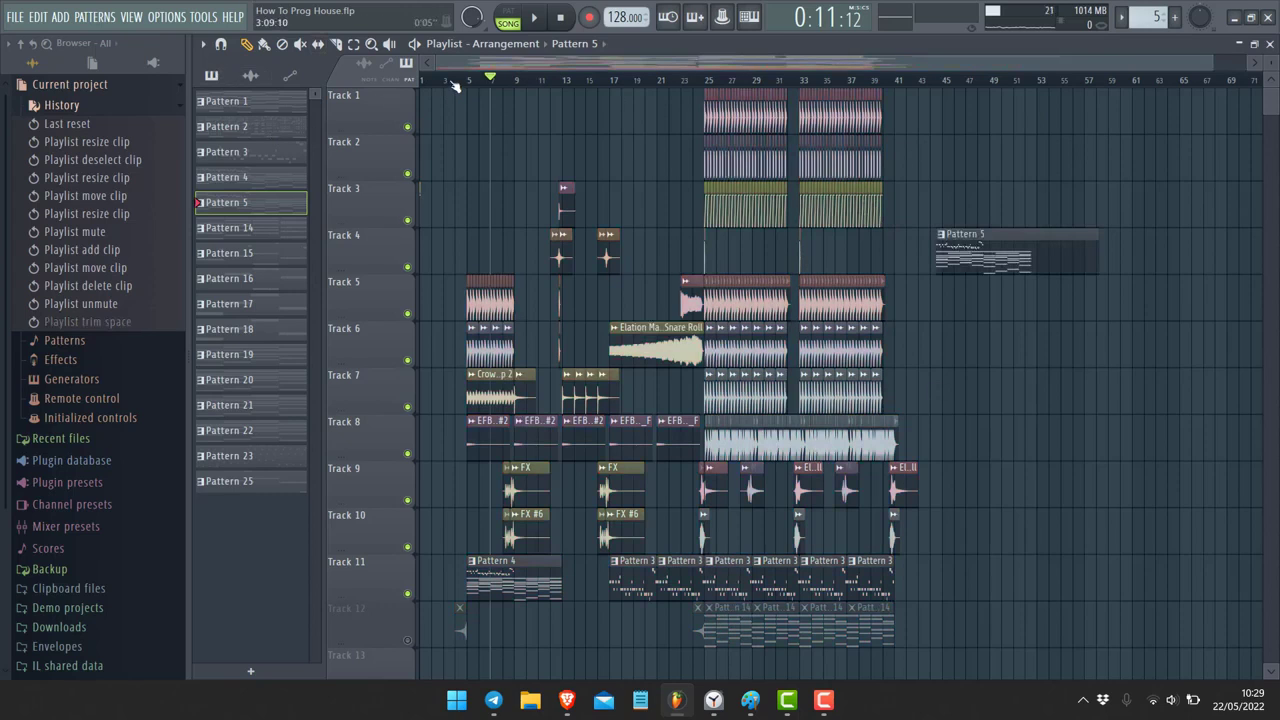
- Select the playlist time range from about bar 3 to bar 45 and check the merge commands available for its clips
left_click_drag(455, 86, 946, 84)
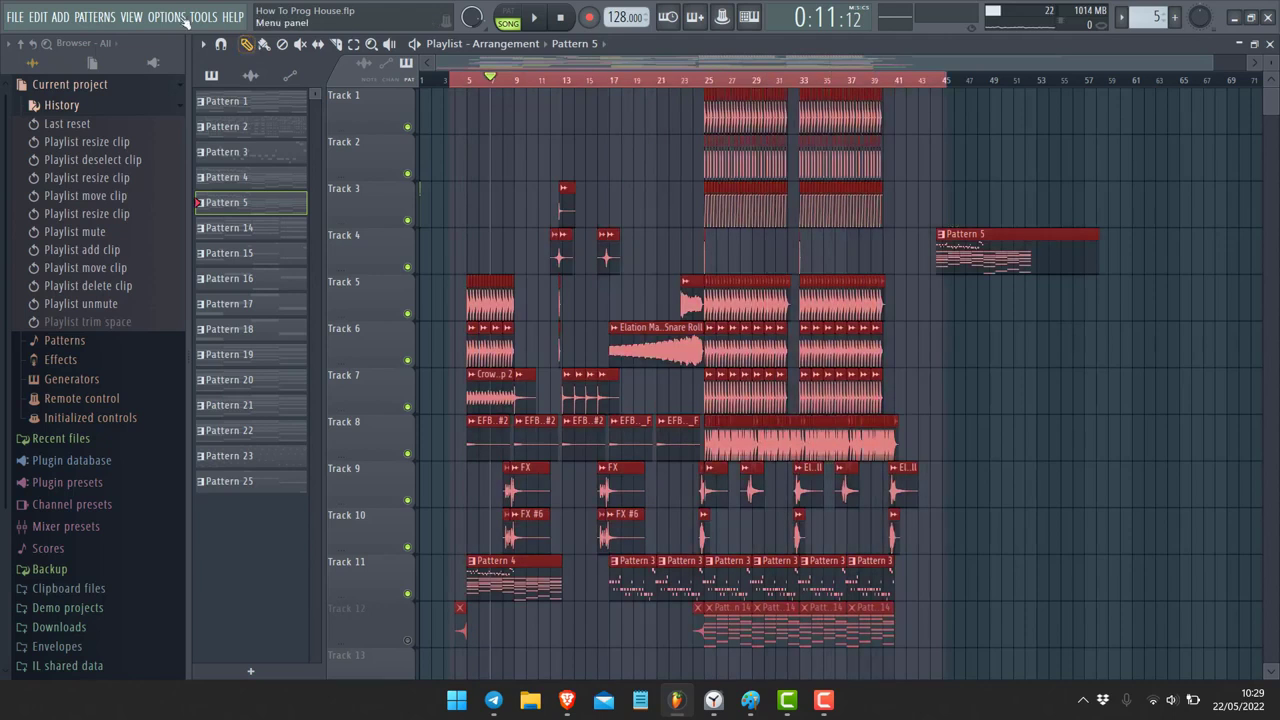
left_click(202, 44)
mouse_move(250, 63)
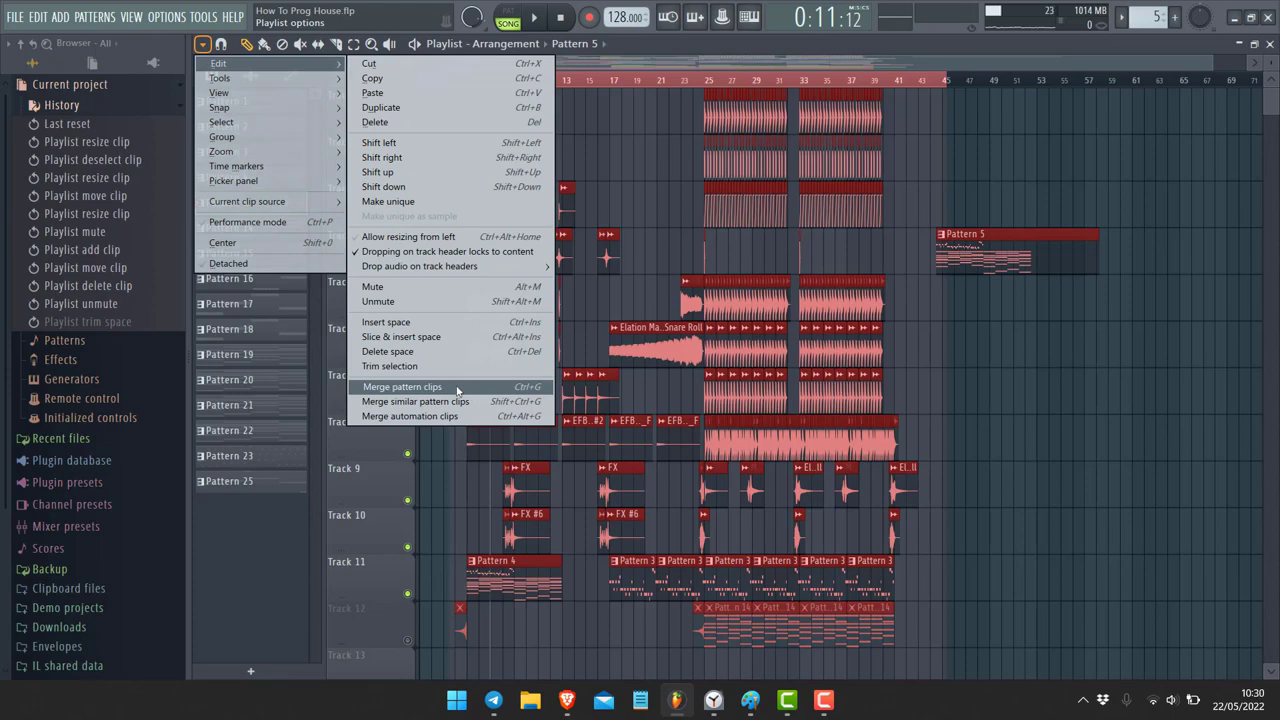
left_click(1047, 483)
scroll(674, 378, "down", 3)
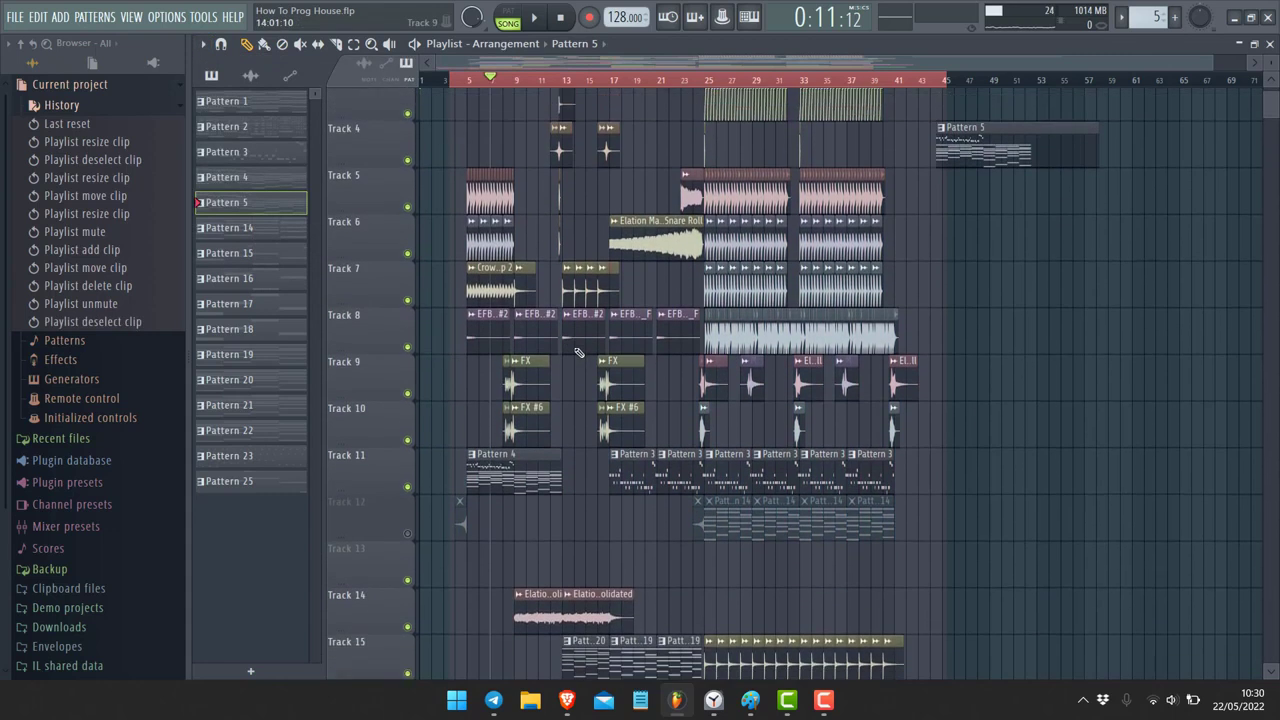
- Merge the pattern clips in the selected time range of about bars 3 to 45, and undo the merge
scroll(578, 352, "down", 1)
left_click(202, 44)
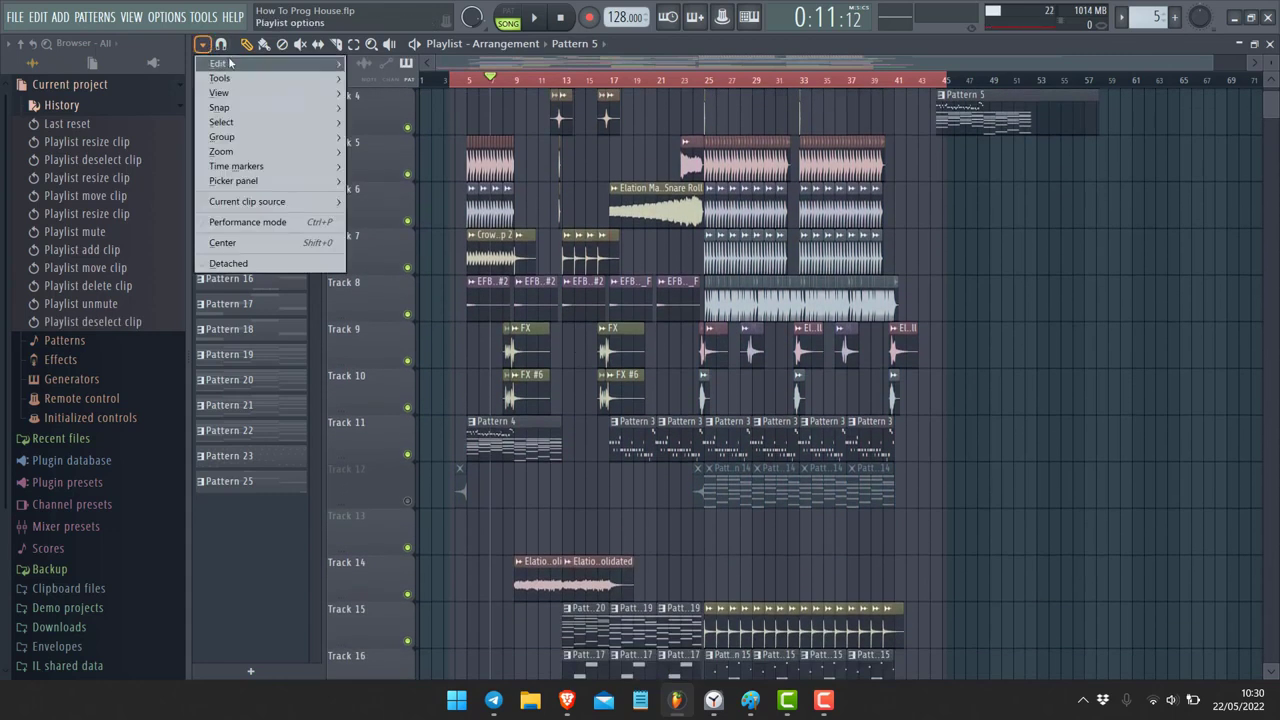
left_click(412, 392)
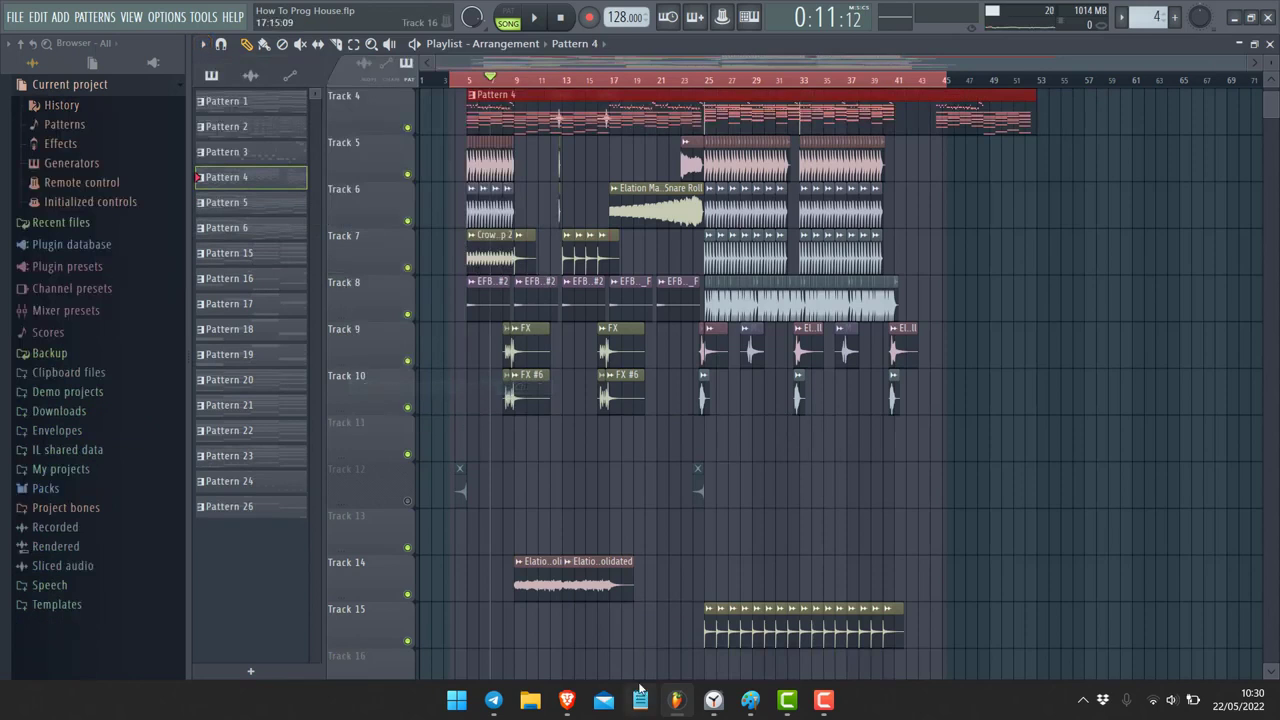
scroll(570, 260, "up", 3)
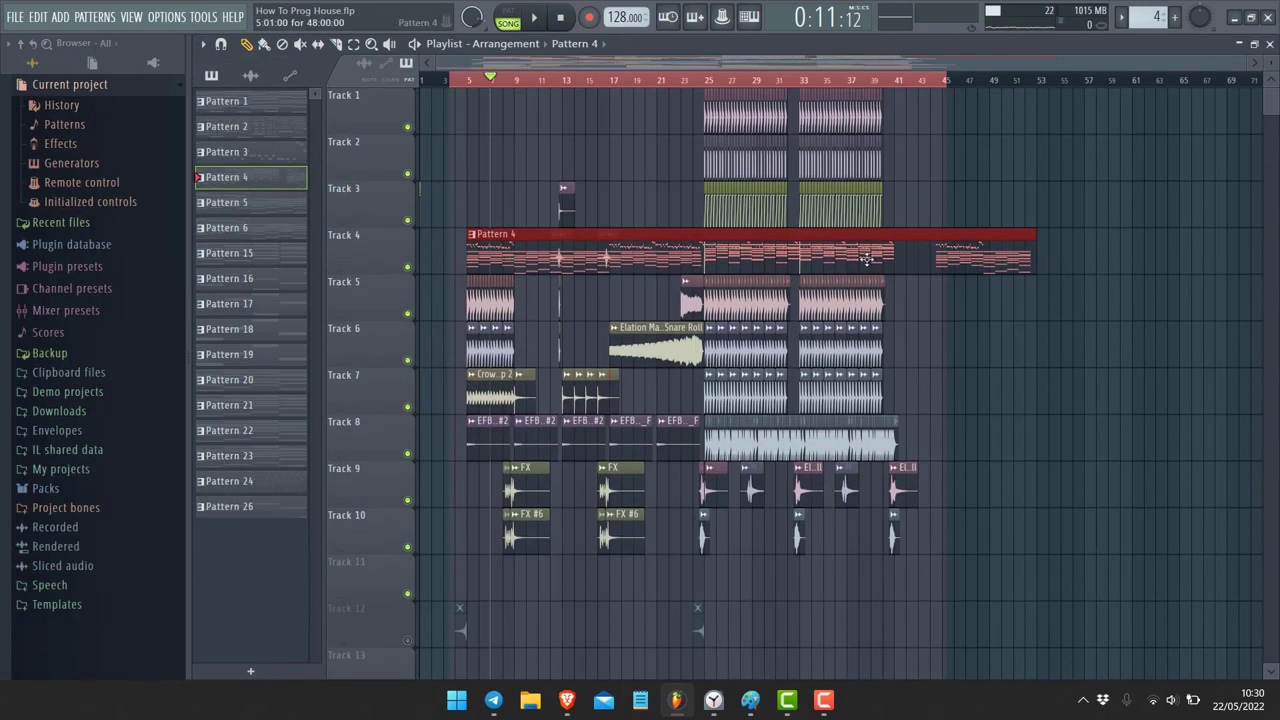
scroll(533, 470, "down", 3)
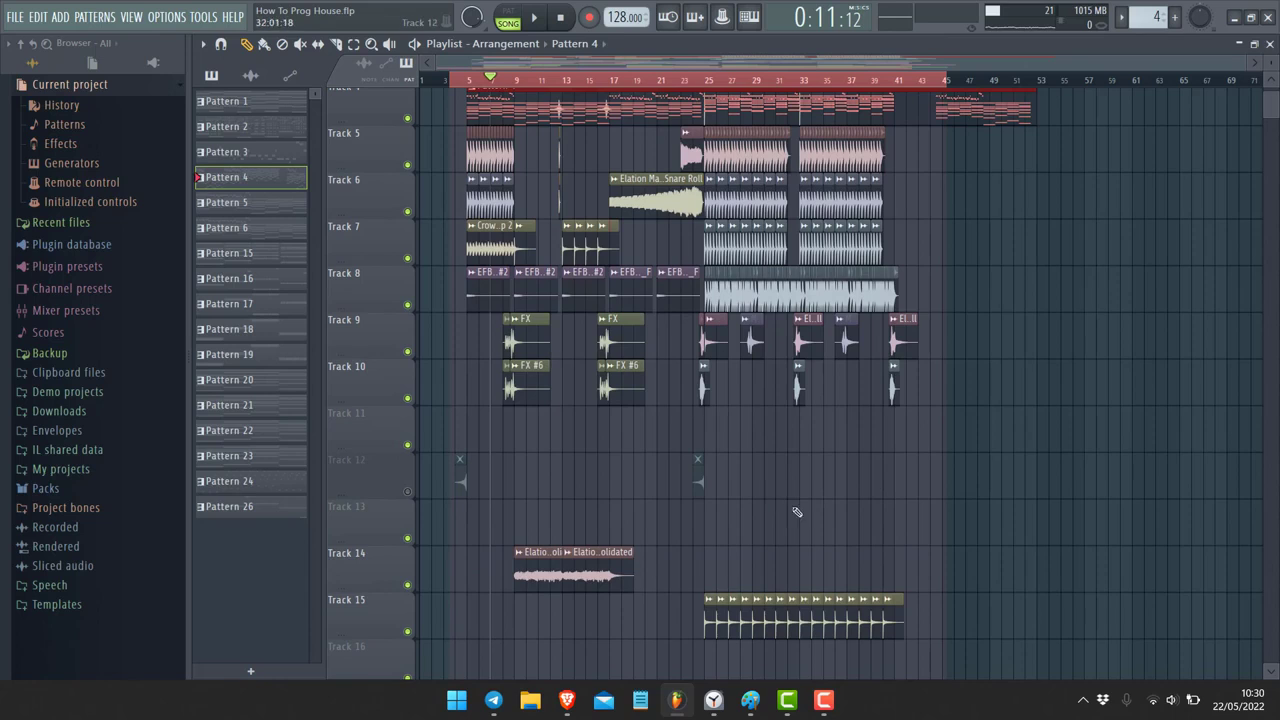
scroll(700, 400, "up", 3)
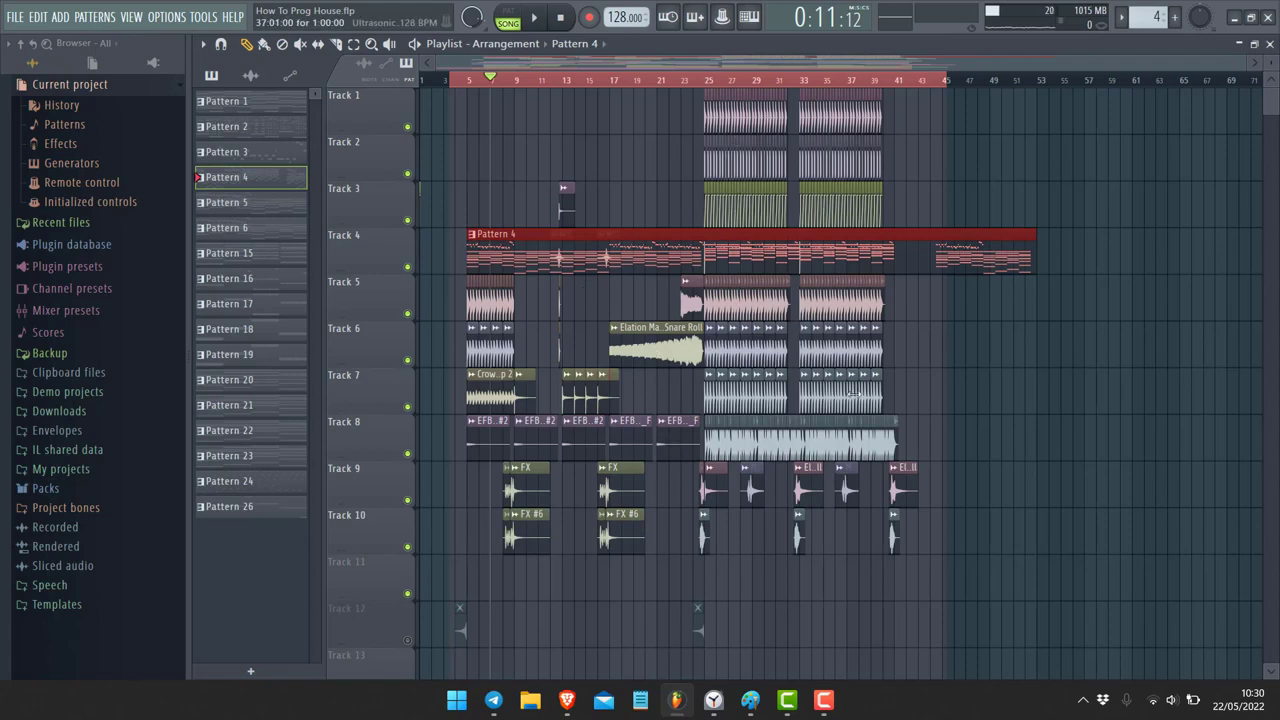
key("ctrl+z")
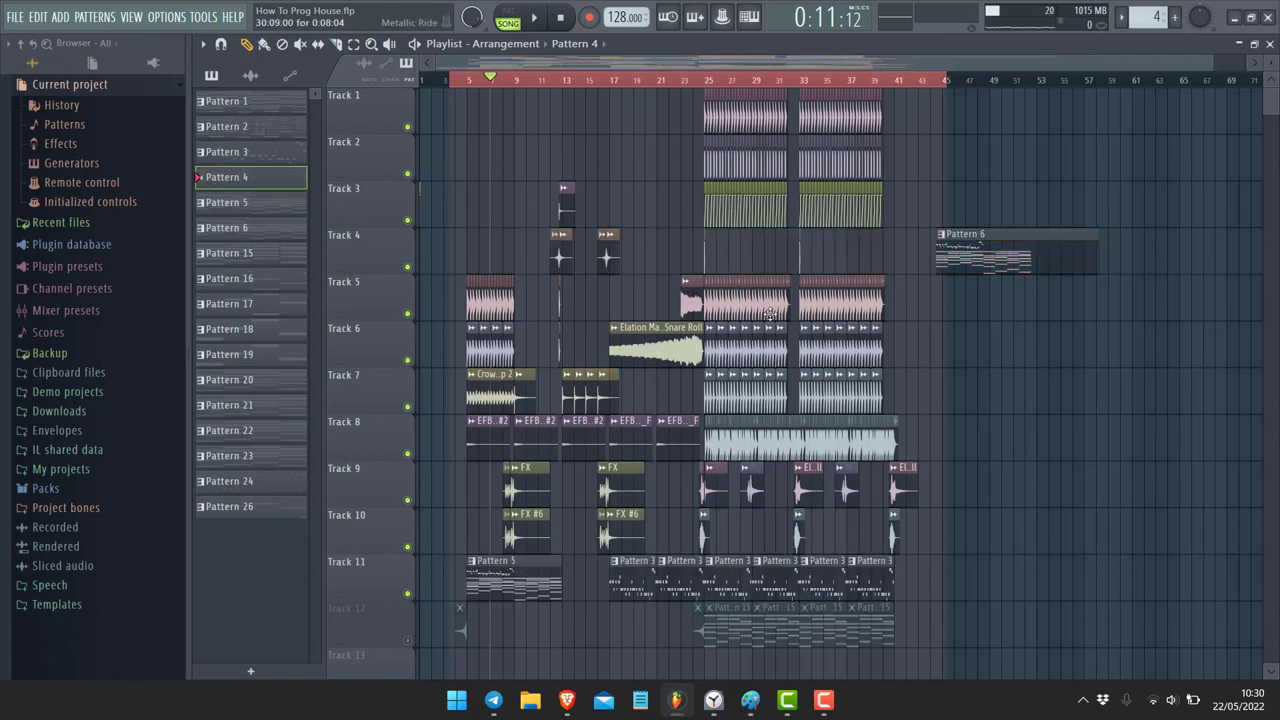
- Merge the similar pattern clips in the selected time range of about bars 3 to 45, and undo it
left_click(201, 47)
mouse_move(216, 63)
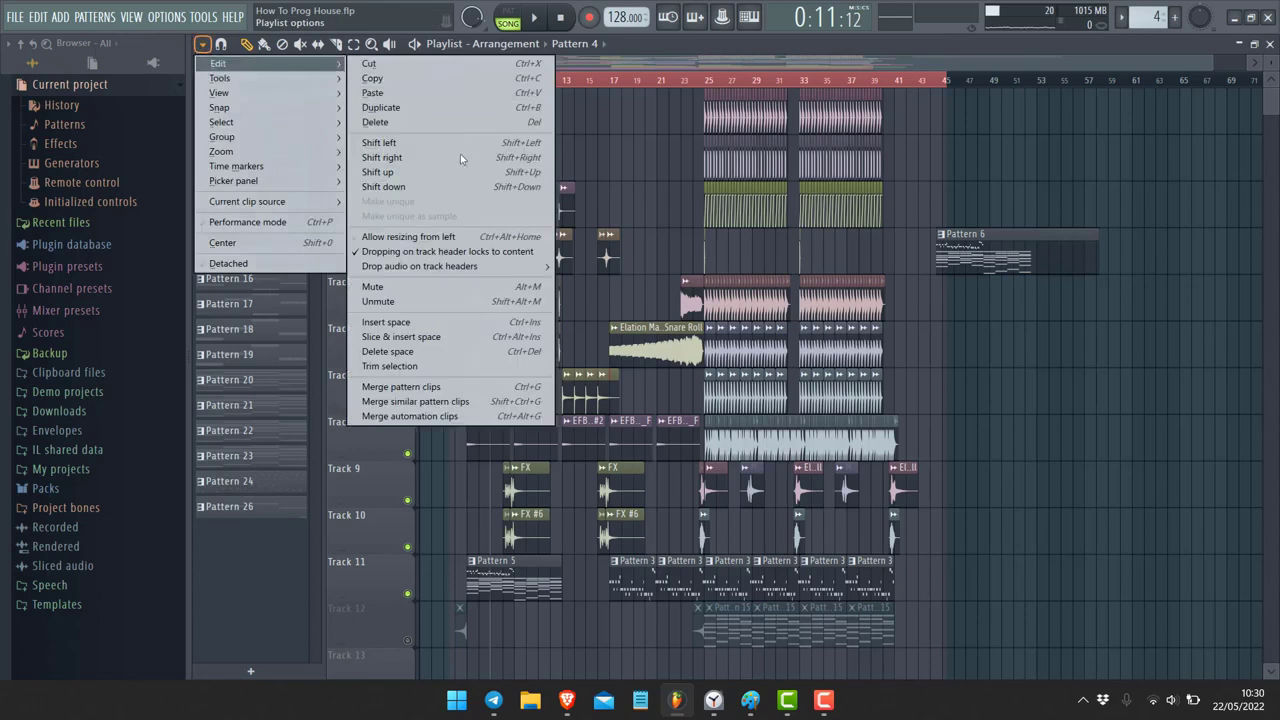
left_click(481, 401)
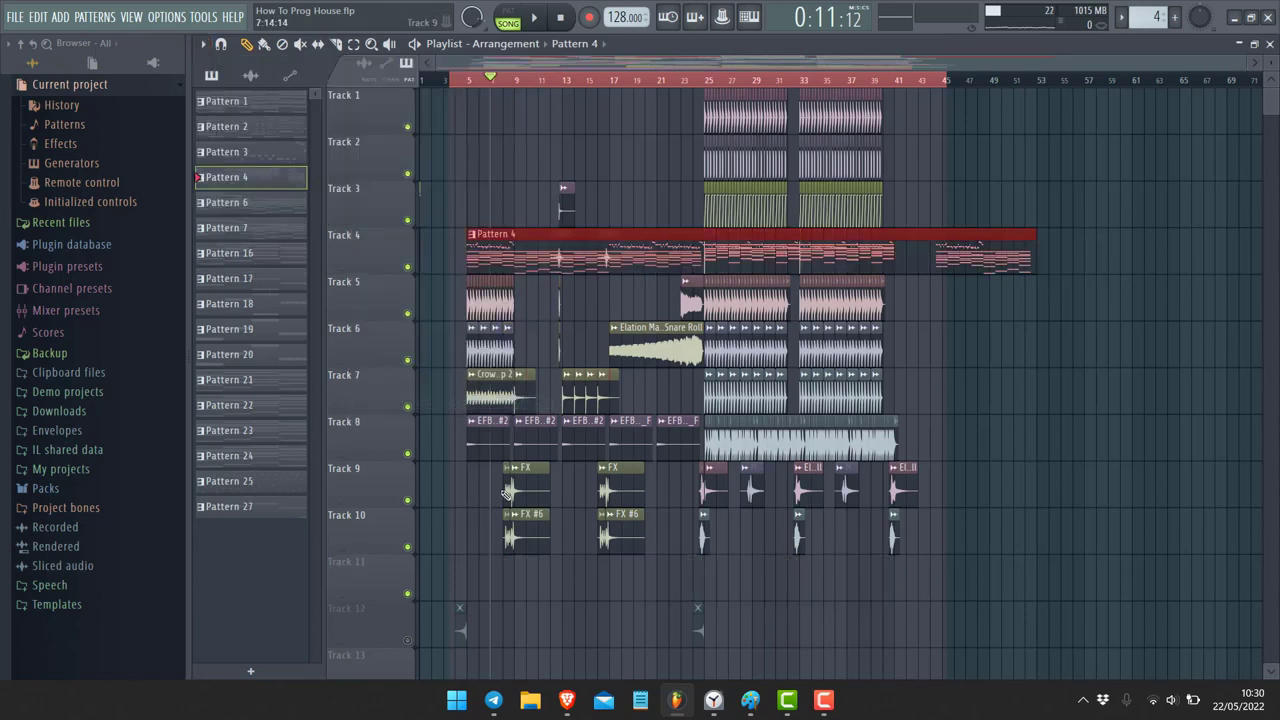
scroll(700, 350, "down", 2)
key("ctrl+z")
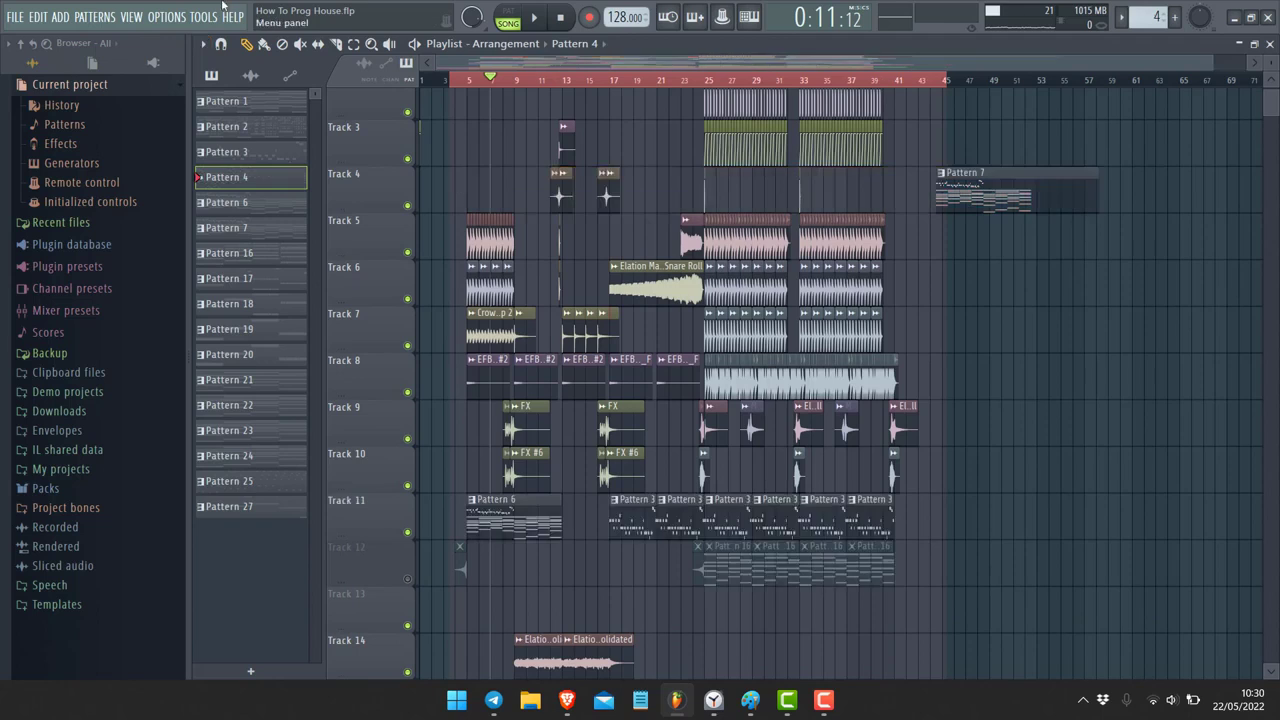
- Try to merge the automation clips in the selected time range of about bars 3 to 45
left_click(203, 44)
mouse_move(218, 68)
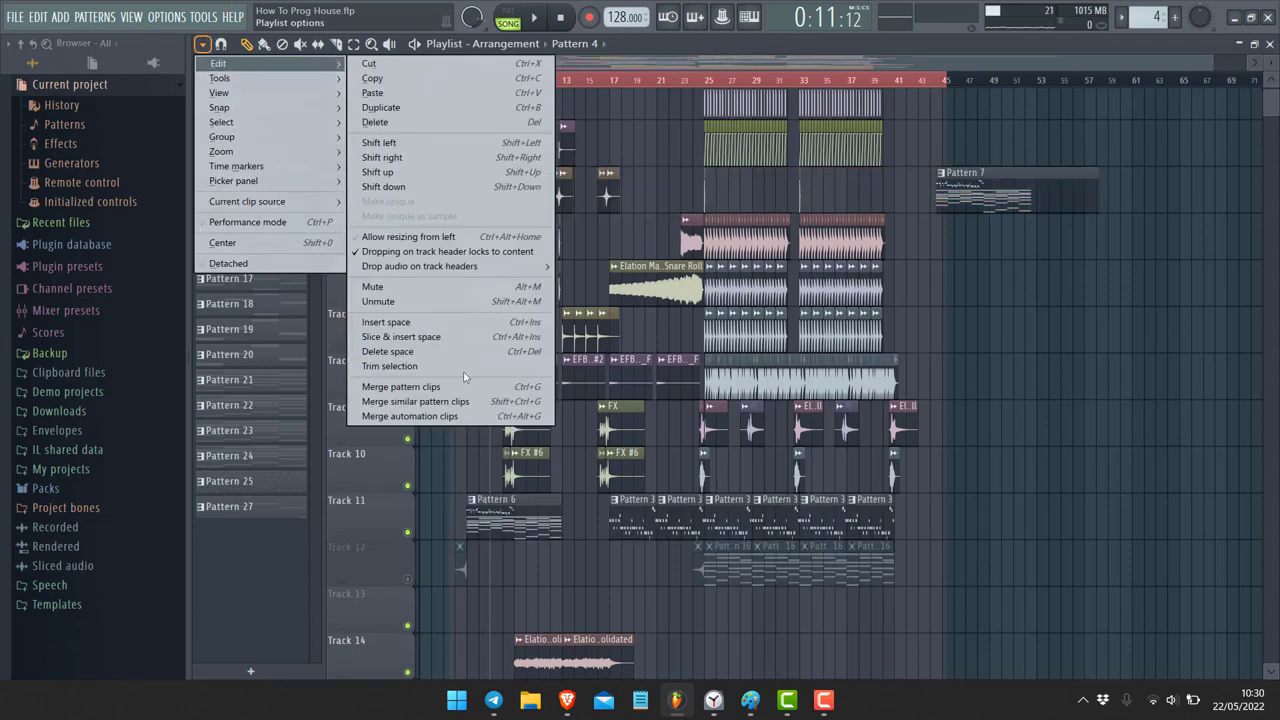
left_click(427, 416)
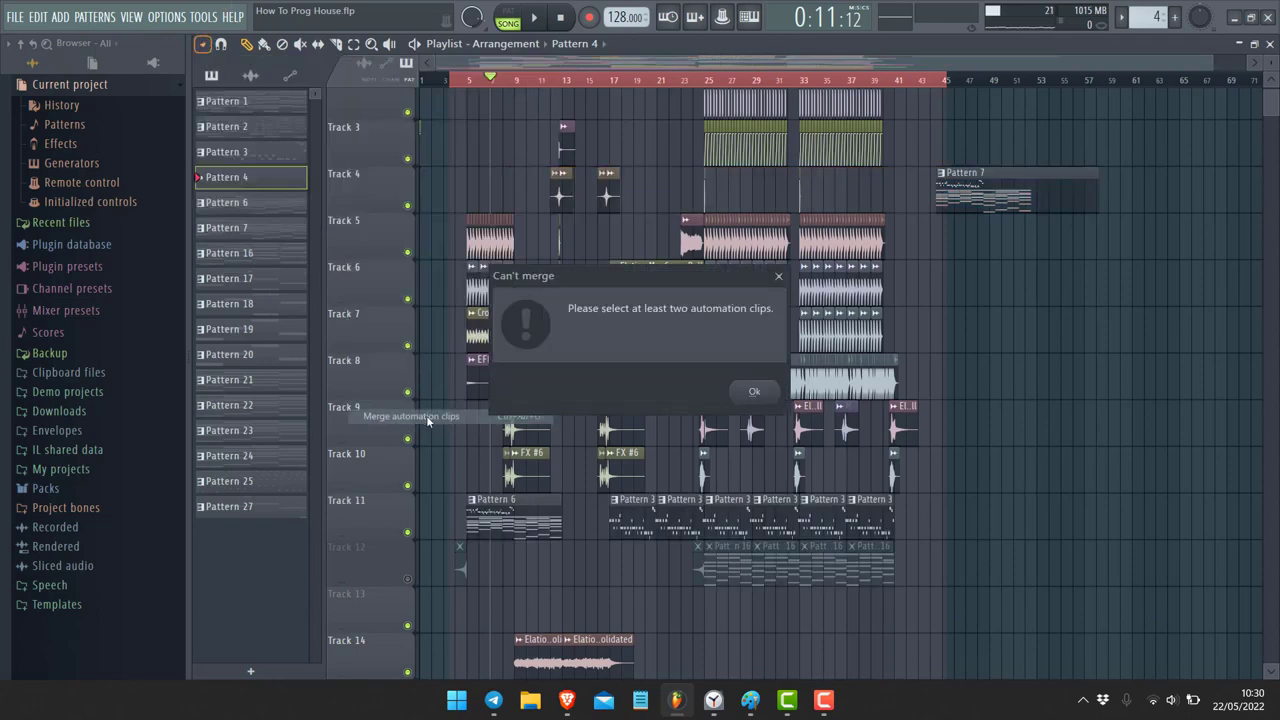
left_click(754, 391)
- Move the spare Fruity Filter (Leads) - Cutoff freq automation clip near bar 58 to Track 38, starting at about bar 17
scroll(682, 374, "down", 5)
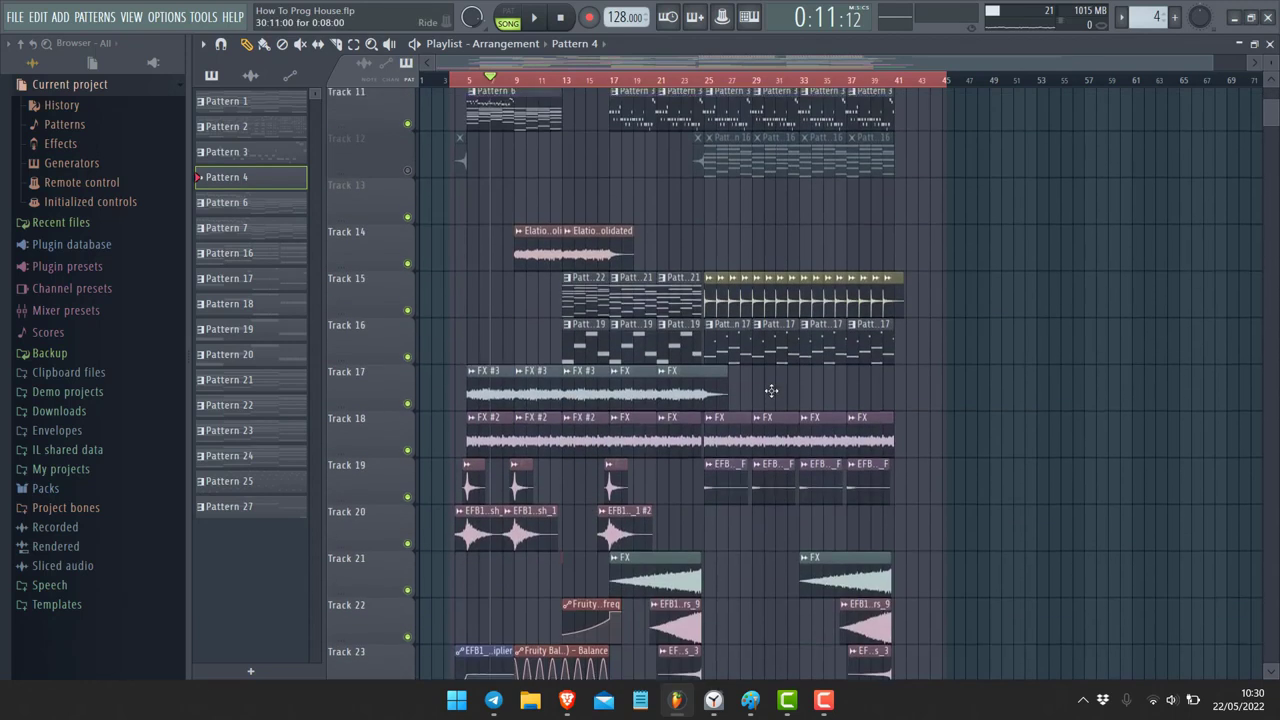
scroll(682, 374, "down", 6)
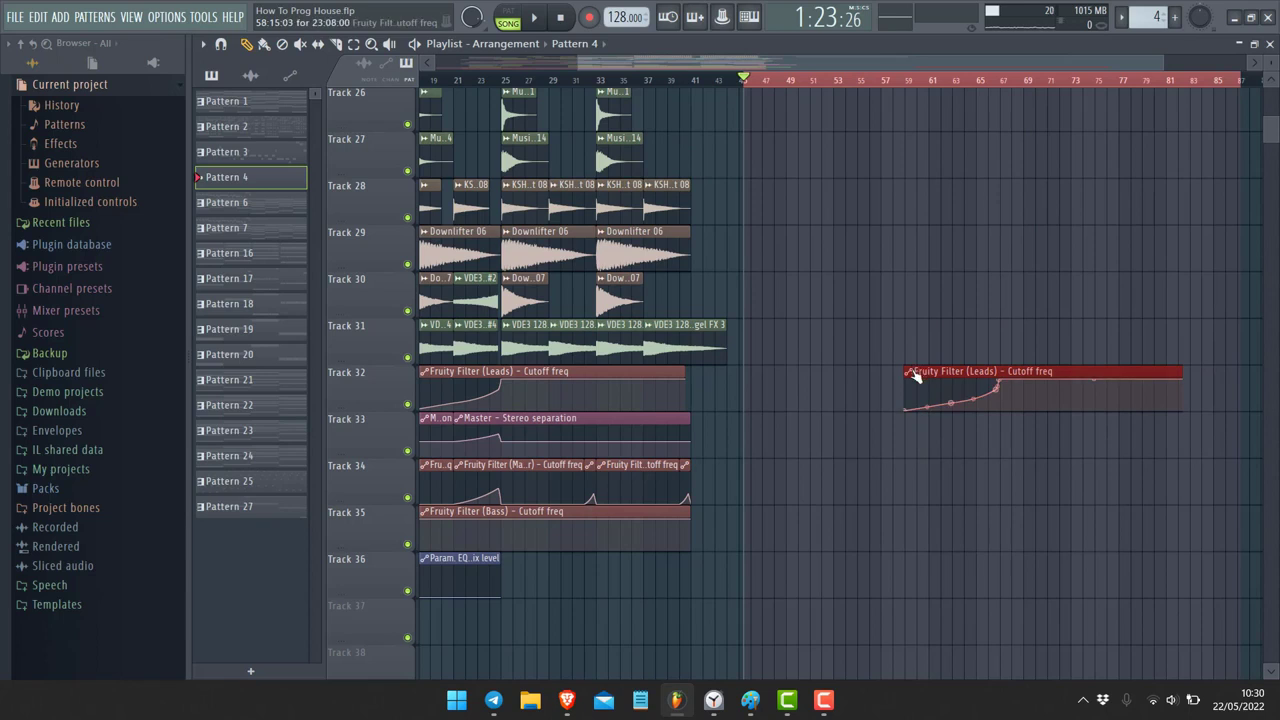
left_click(910, 371)
left_click(1037, 383)
left_click_drag(1048, 376, 561, 661)
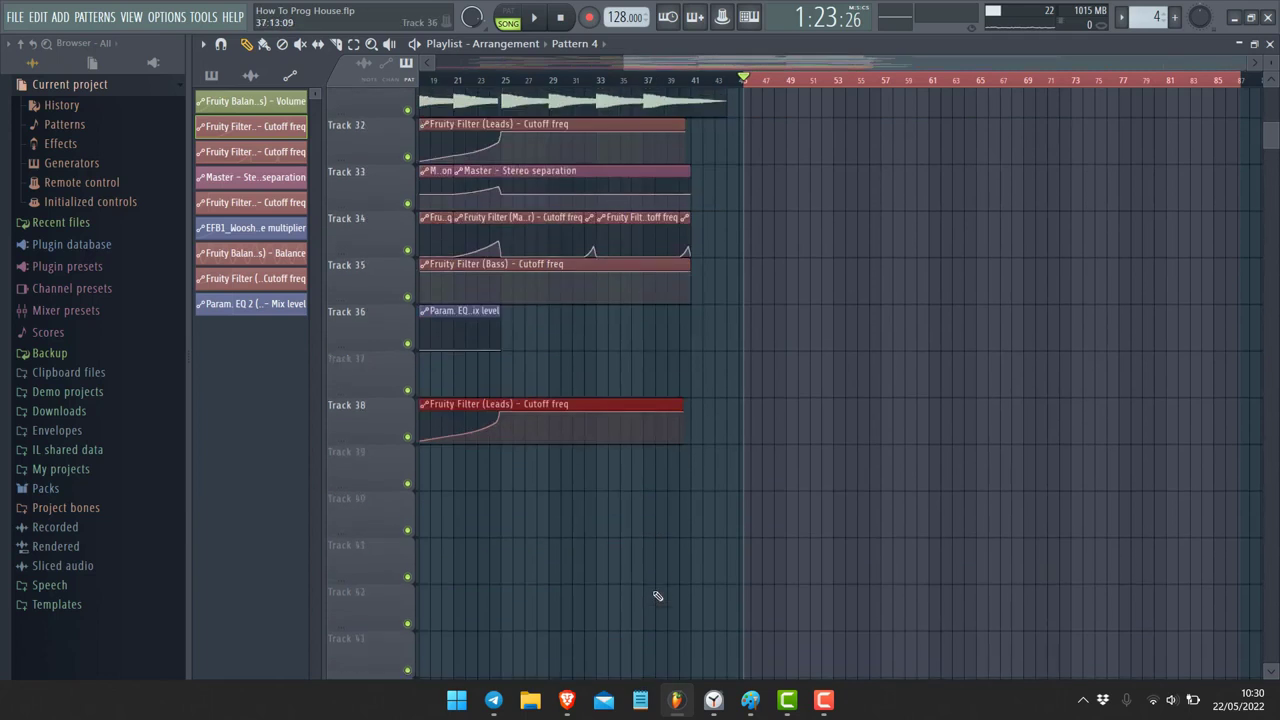
scroll(655, 597, "down", 5)
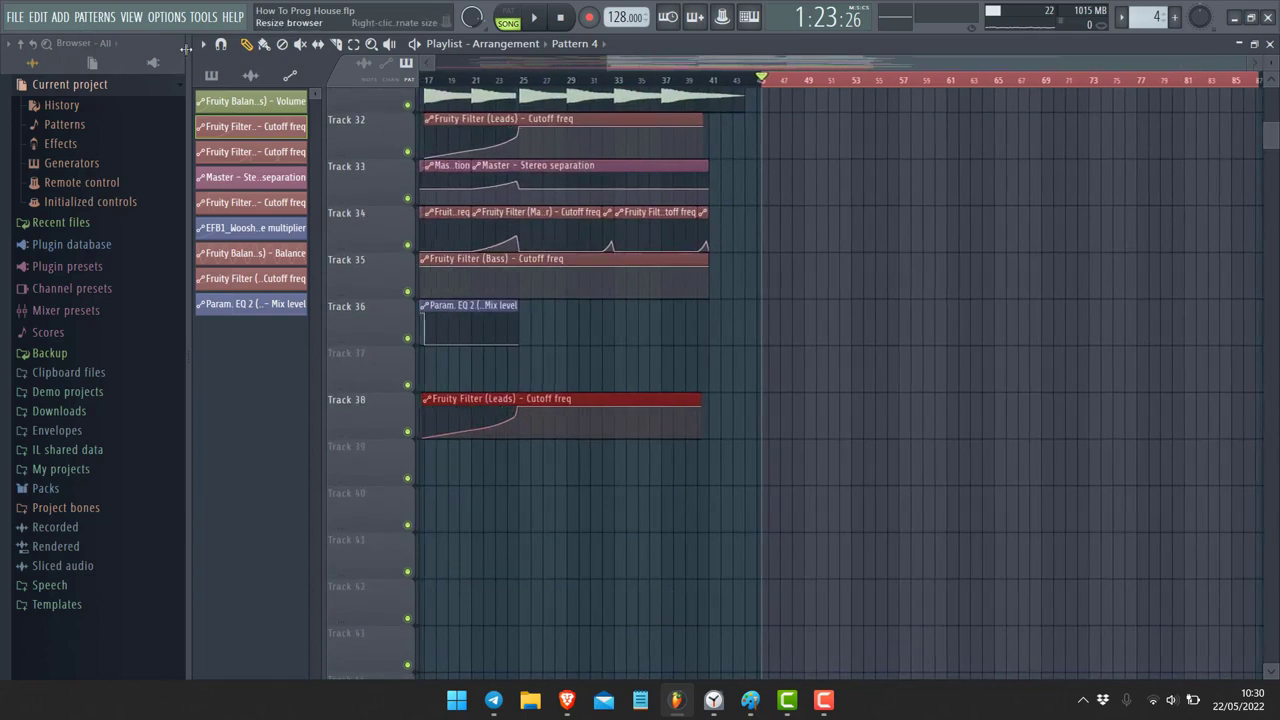
- Try to merge automation clips with the Track 38 clip selected, and delete that clip
left_click(202, 44)
mouse_move(220, 63)
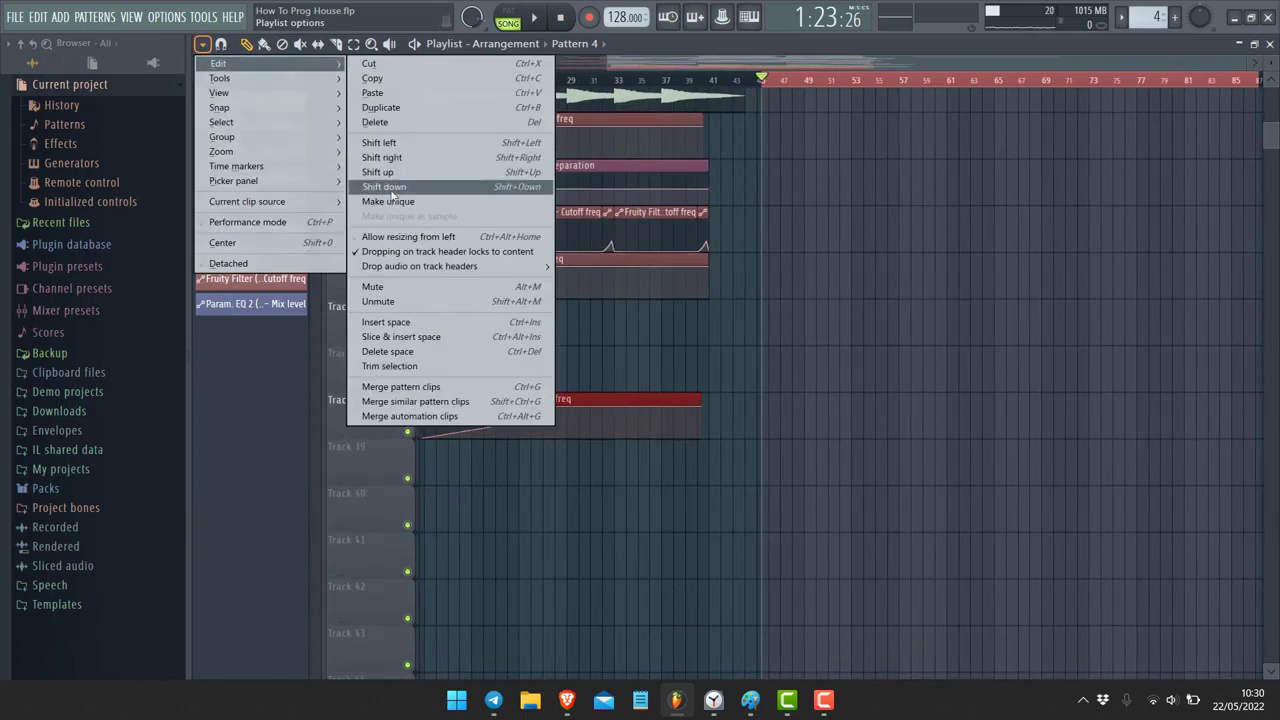
left_click(383, 416)
left_click(754, 395)
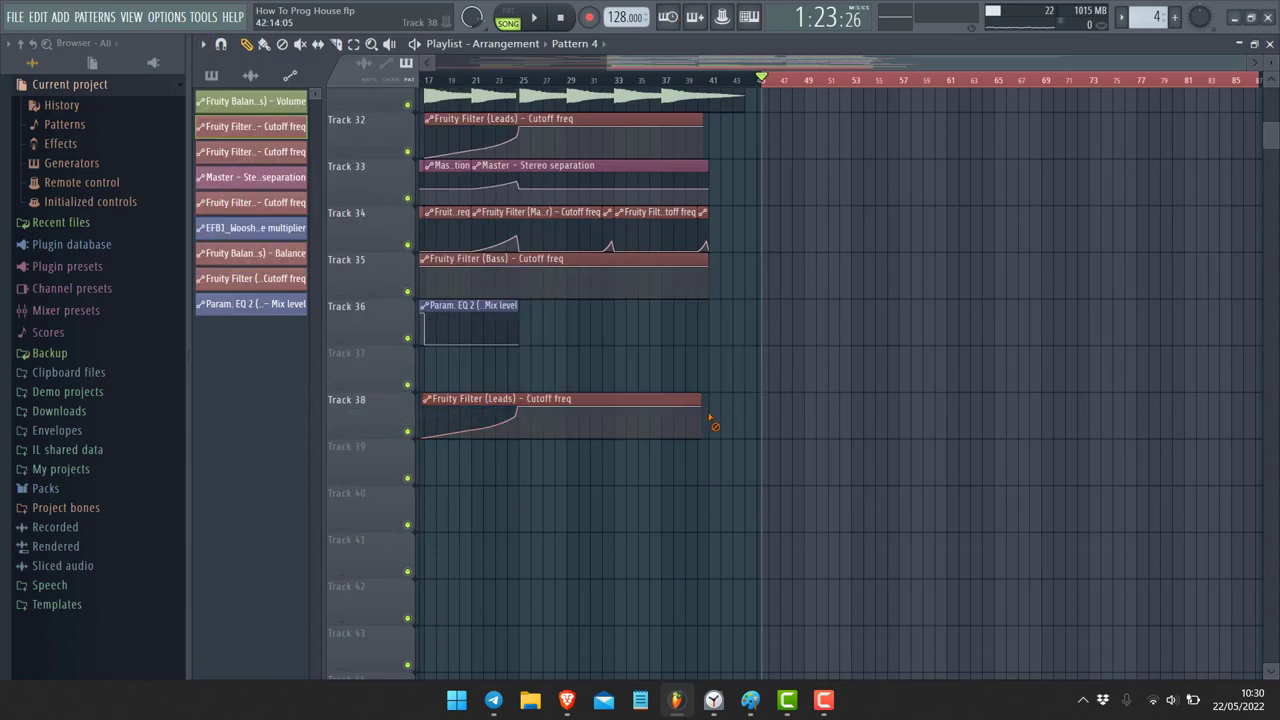
right_click(705, 420)
scroll(665, 406, "up", 6)
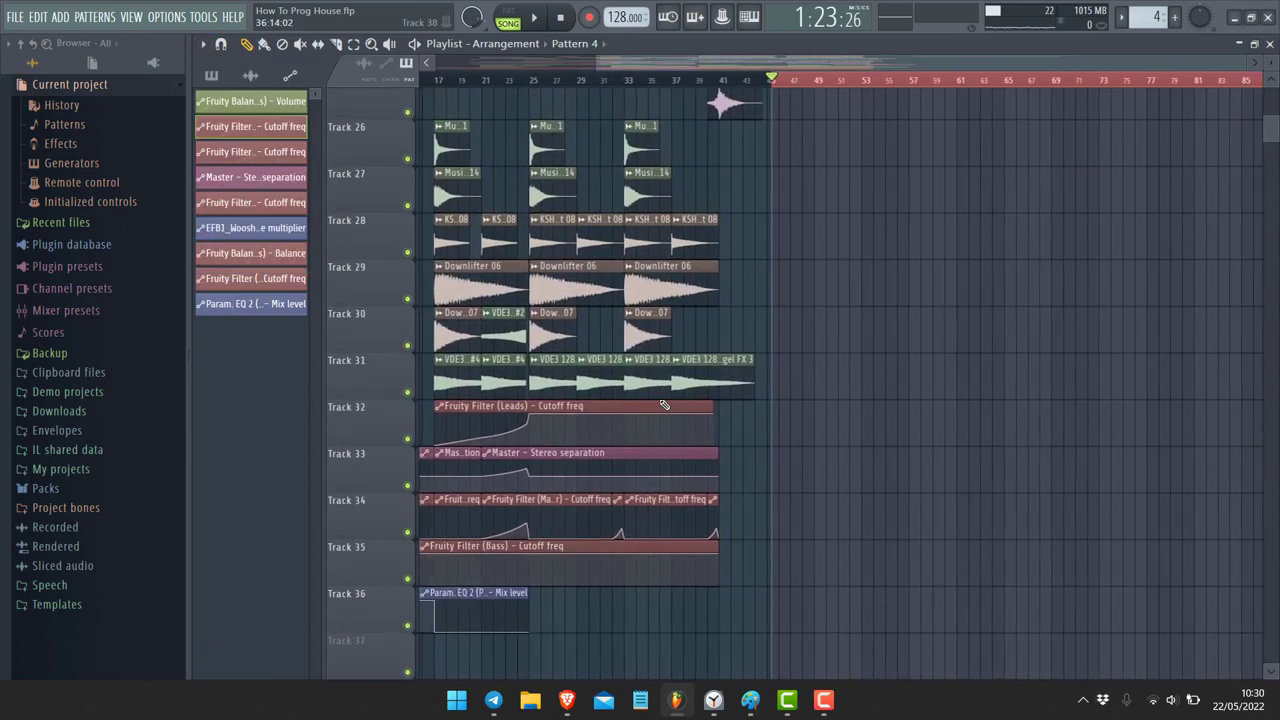
left_click(203, 44)
mouse_move(215, 65)
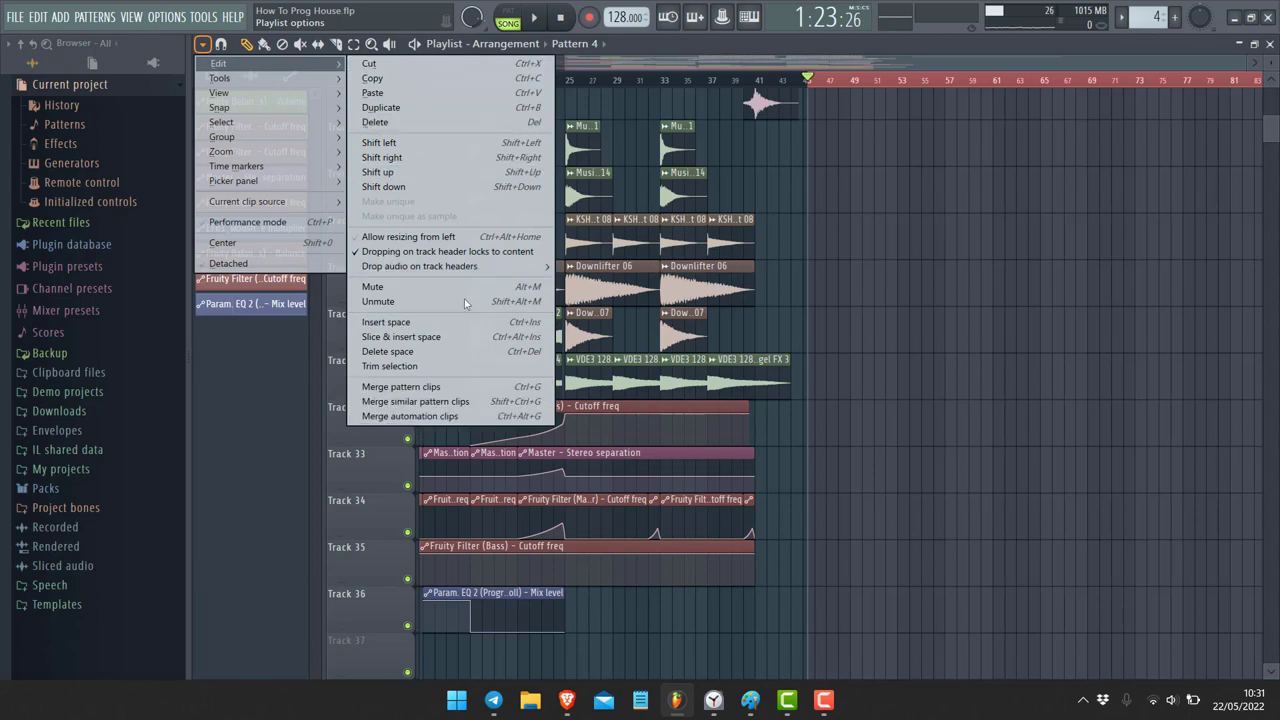
left_click(926, 428)
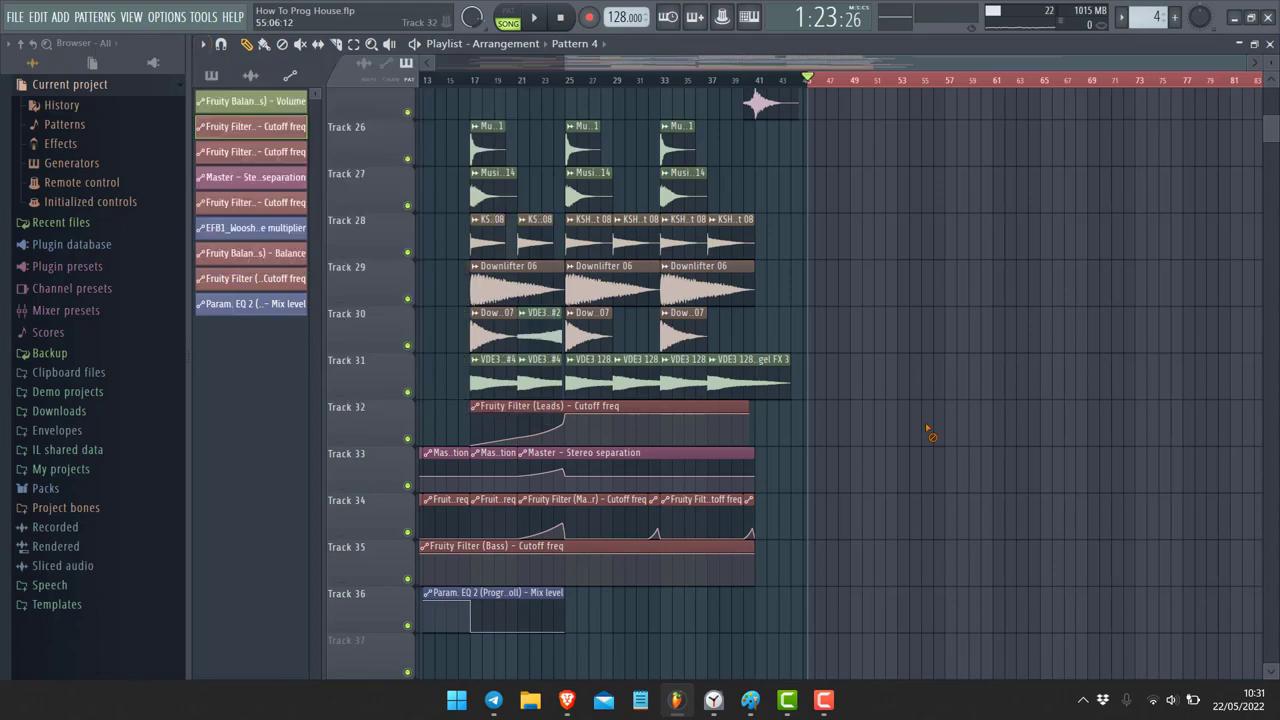